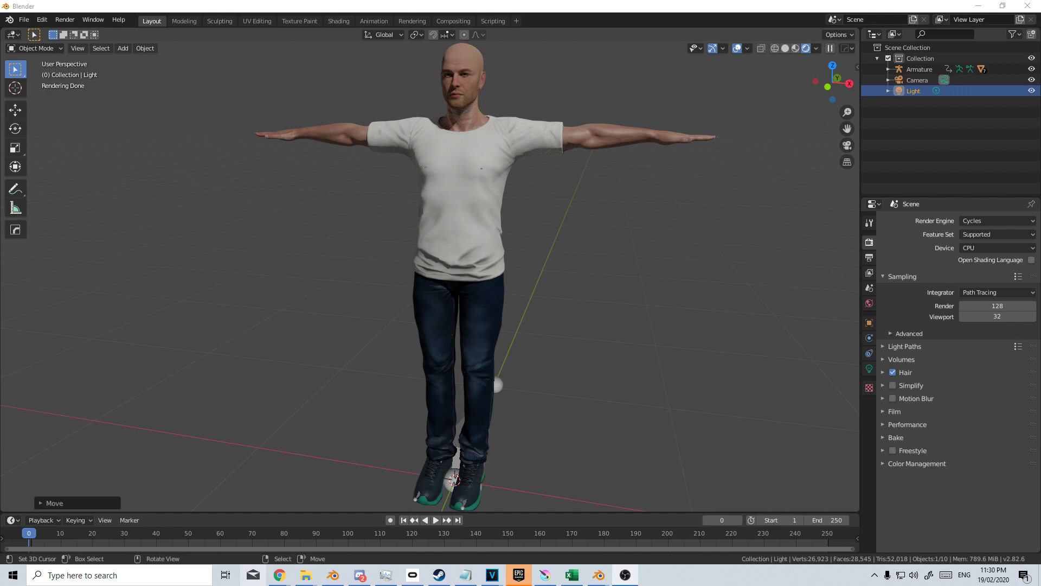
Select all objects in the scene and bring up the Apply transform options
{"action": "key", "text": "KP_1"}
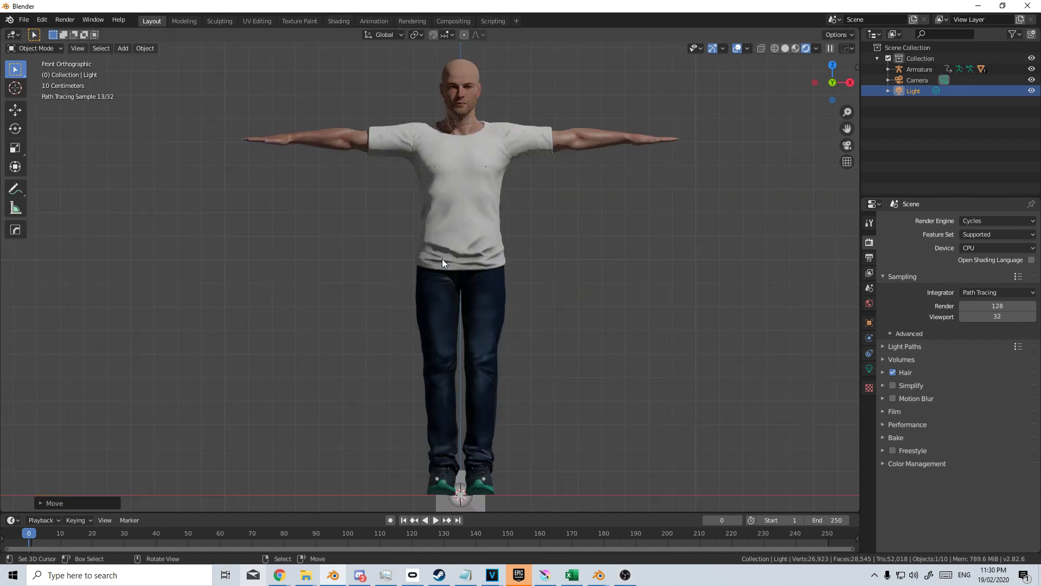
{"action": "scroll", "coordinate": [492, 422], "scroll_direction": "down", "scroll_amount": 1}
{"action": "key", "text": "a"}
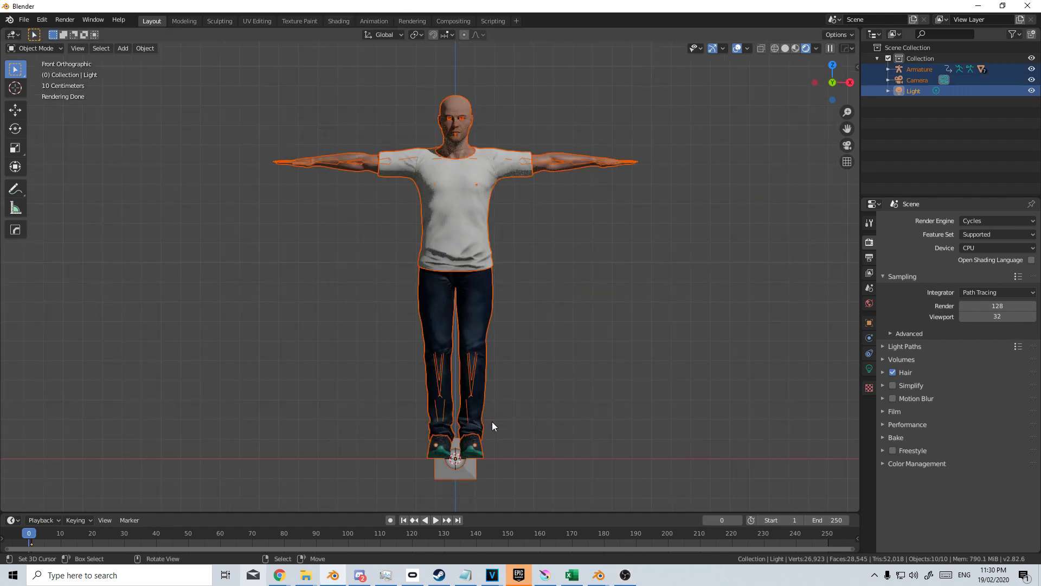
{"action": "key", "text": "ctrl+a"}
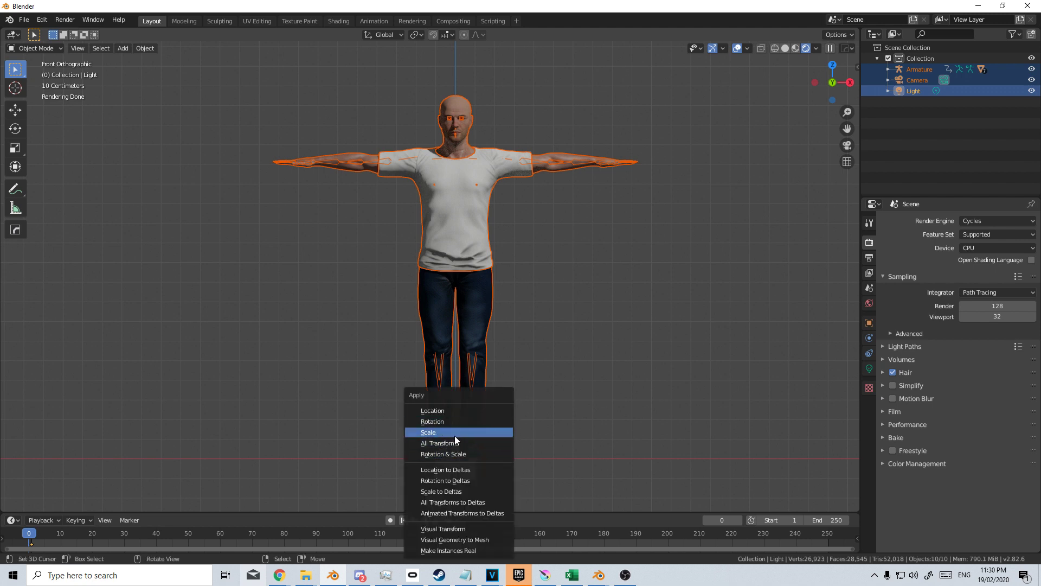
Check the location, rotation and scale values of the T-shirt and the armature
{"action": "left_click", "coordinate": [486, 241]}
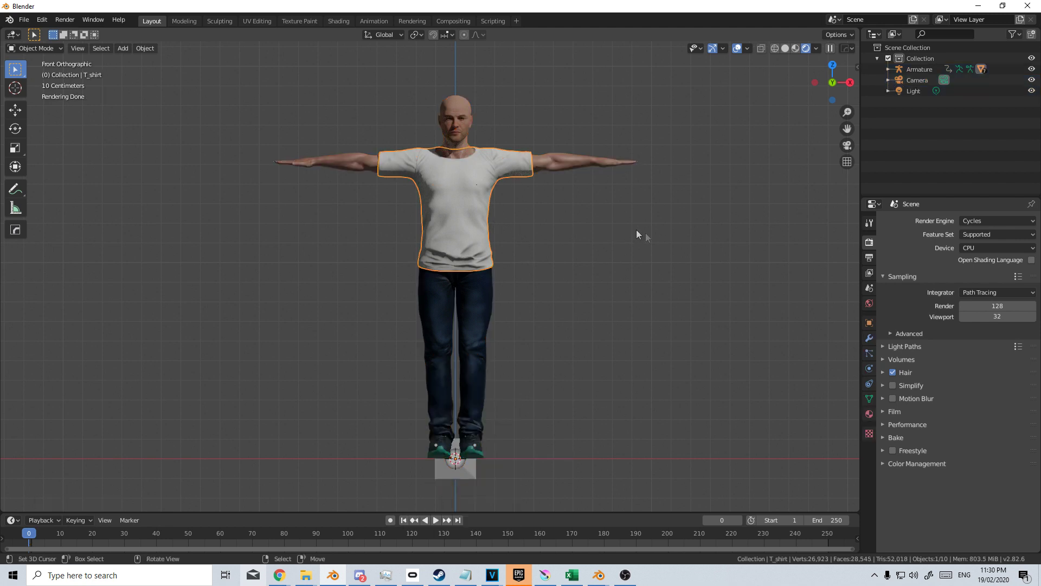
{"action": "key", "text": "n"}
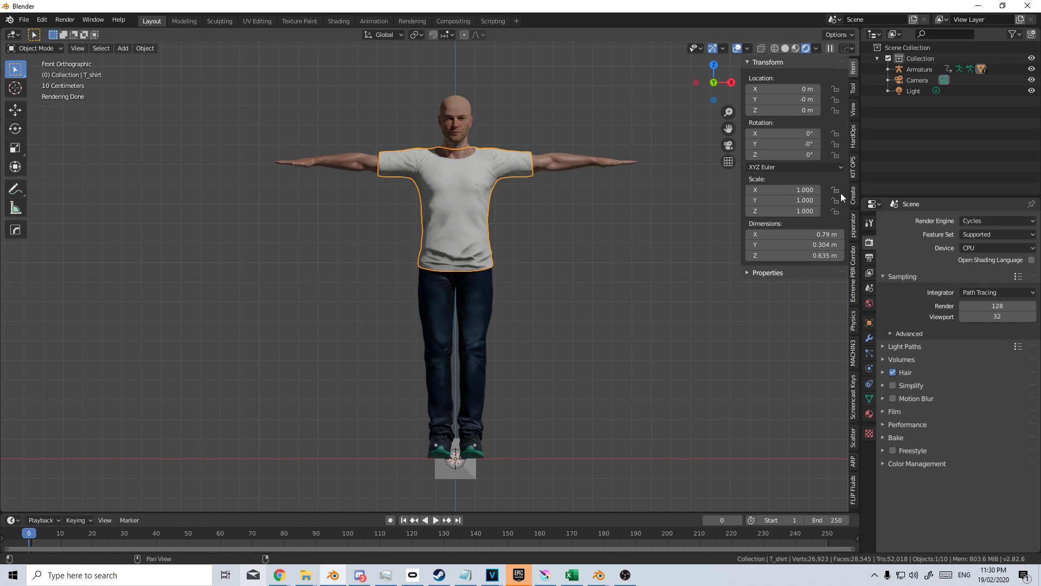
{"action": "left_click", "coordinate": [476, 336]}
{"action": "left_click", "coordinate": [461, 183]}
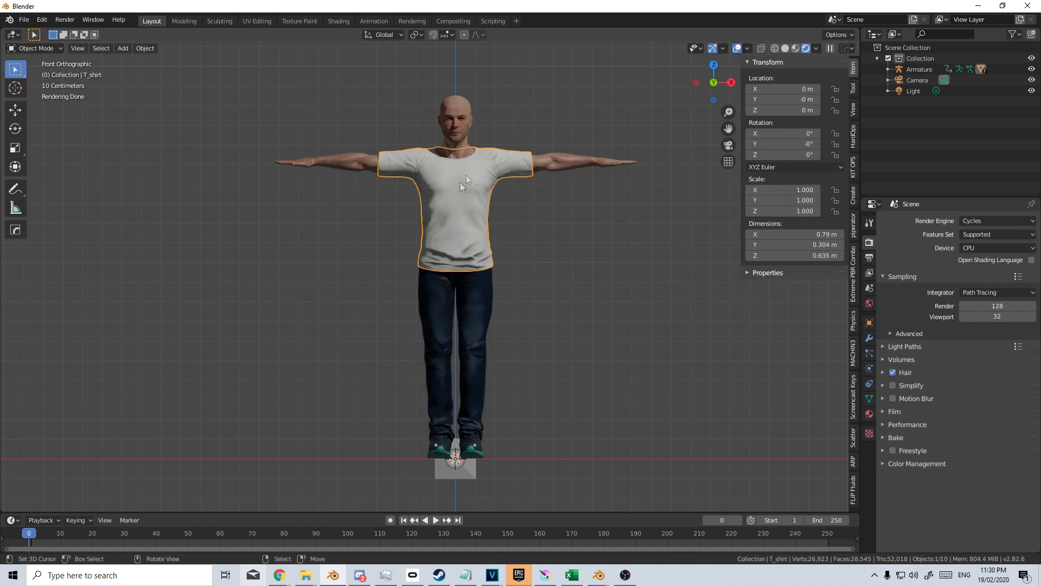
{"action": "left_click", "coordinate": [473, 467]}
Set the viewport shading to wireframe and bring up the Auto-Rig Pro tools
{"action": "scroll", "coordinate": [473, 466], "scroll_direction": "up", "scroll_amount": 2}
{"action": "scroll", "coordinate": [492, 375], "scroll_direction": "up", "scroll_amount": 1}
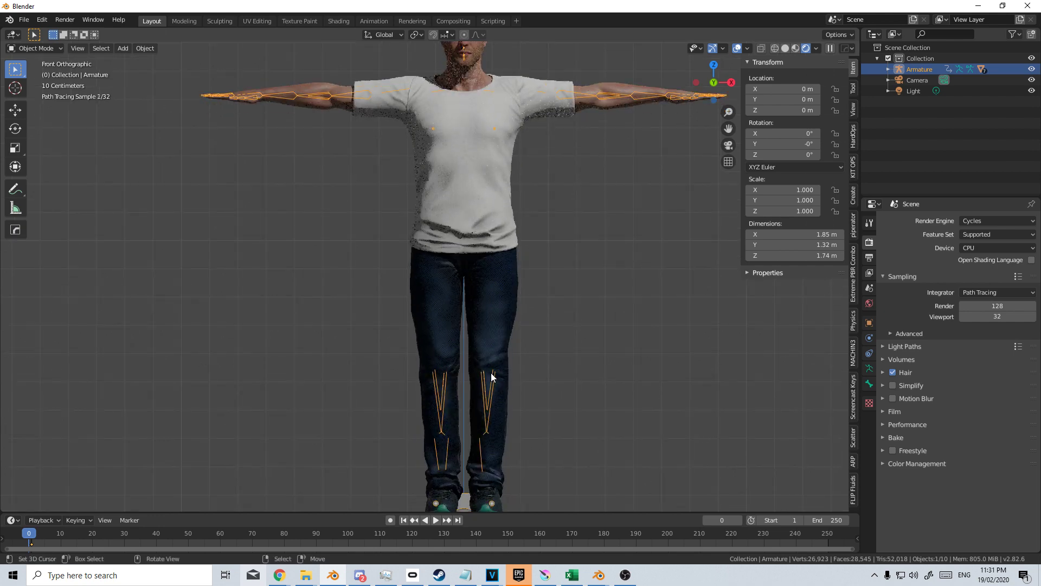
{"action": "key", "text": "z"}
{"action": "left_click", "coordinate": [383, 379]}
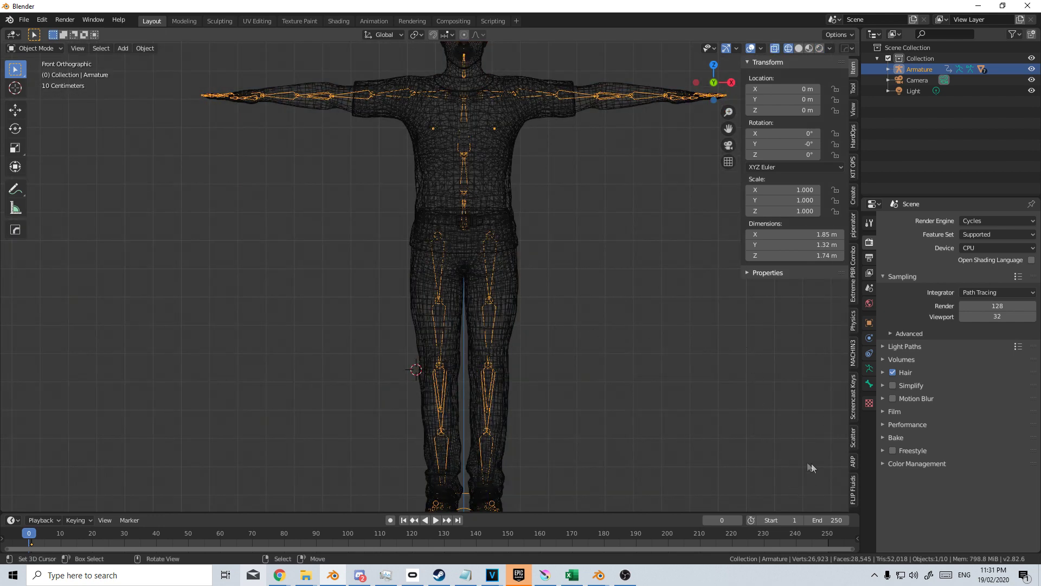
{"action": "left_click", "coordinate": [857, 465]}
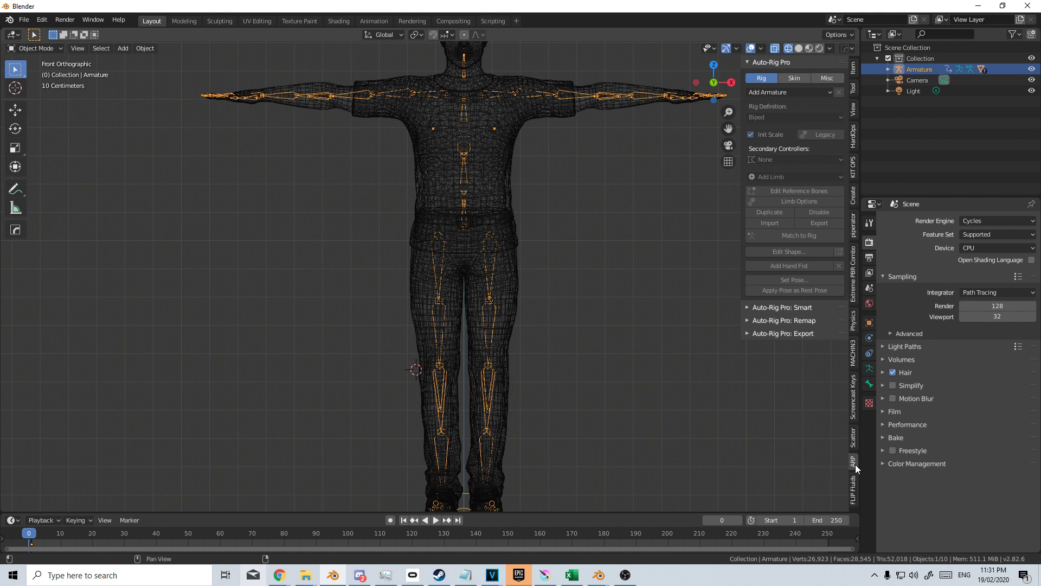
Select the body and clothing meshes without the armature, with the body active, and get them as selected objects in Auto-Rig Pro Smart
{"action": "scroll", "coordinate": [493, 288], "scroll_direction": "down", "scroll_amount": 2}
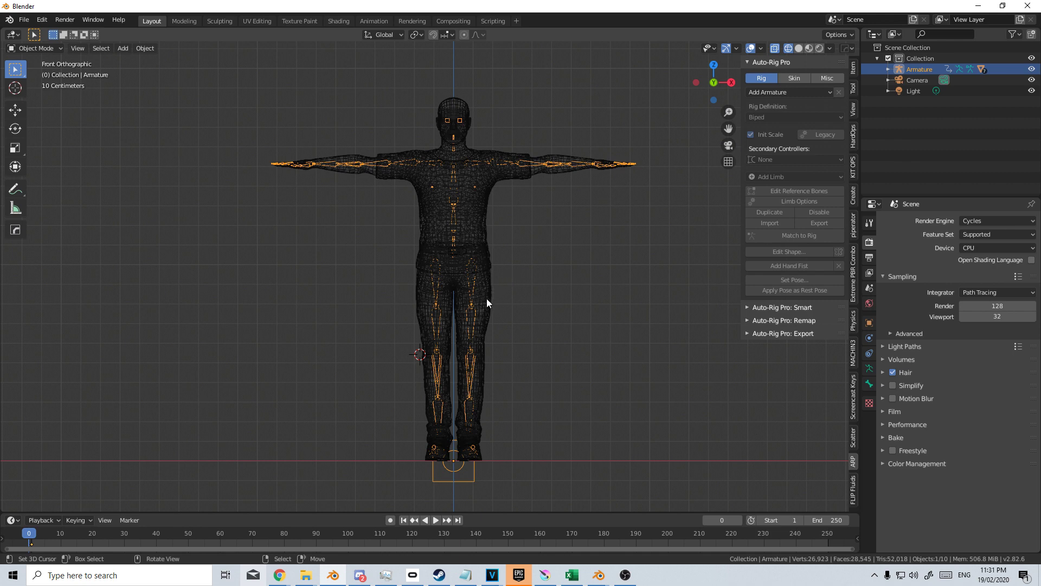
{"action": "left_click_drag", "start_coordinate": [624, 75], "coordinate": [243, 475]}
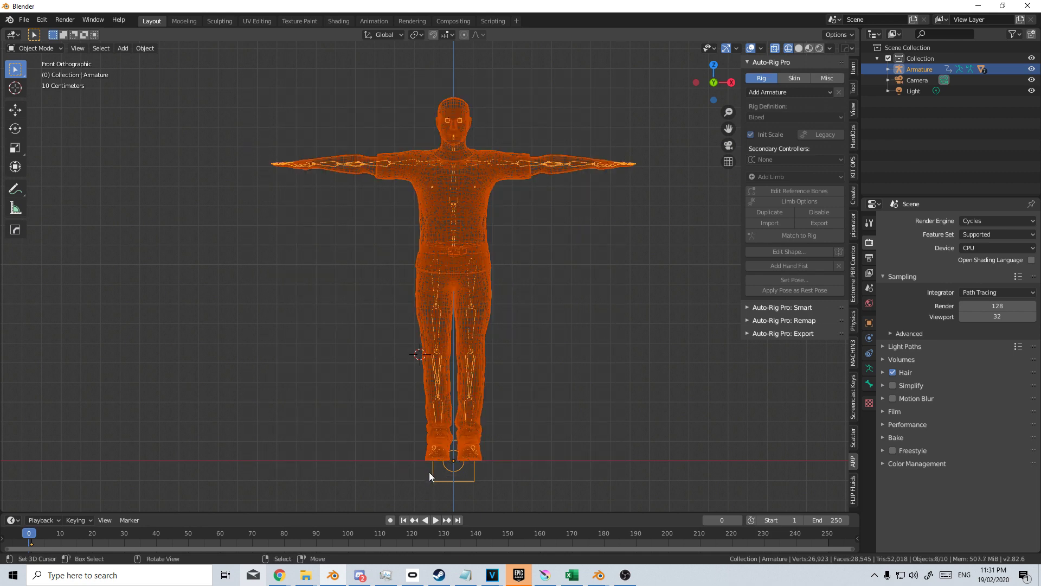
{"action": "left_click", "coordinate": [464, 158], "text": "shift"}
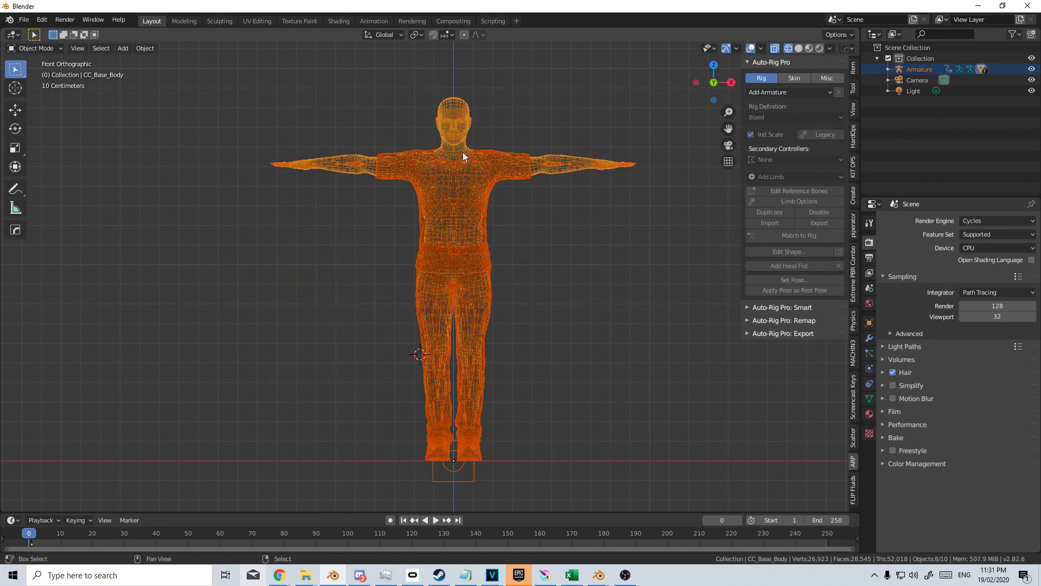
{"action": "left_click", "coordinate": [474, 469], "text": "shift"}
{"action": "left_click", "coordinate": [474, 470], "text": "shift"}
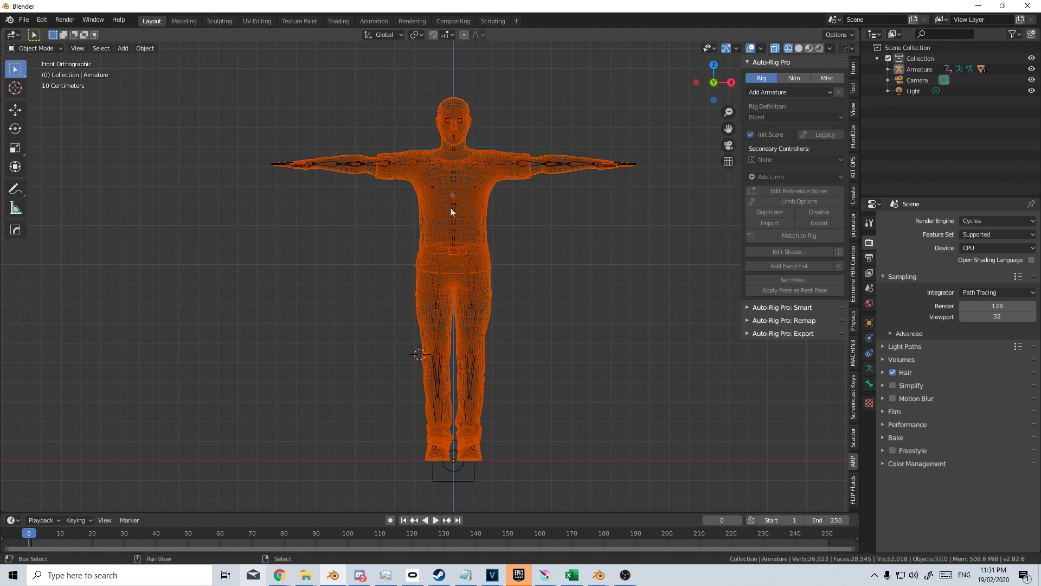
{"action": "left_click", "coordinate": [750, 307]}
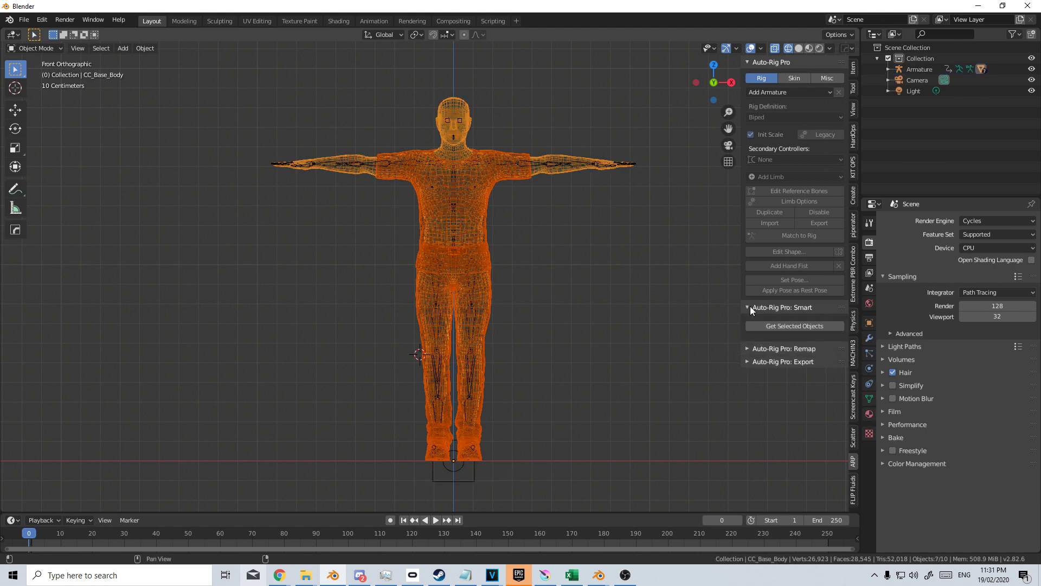
{"action": "left_click", "coordinate": [770, 327]}
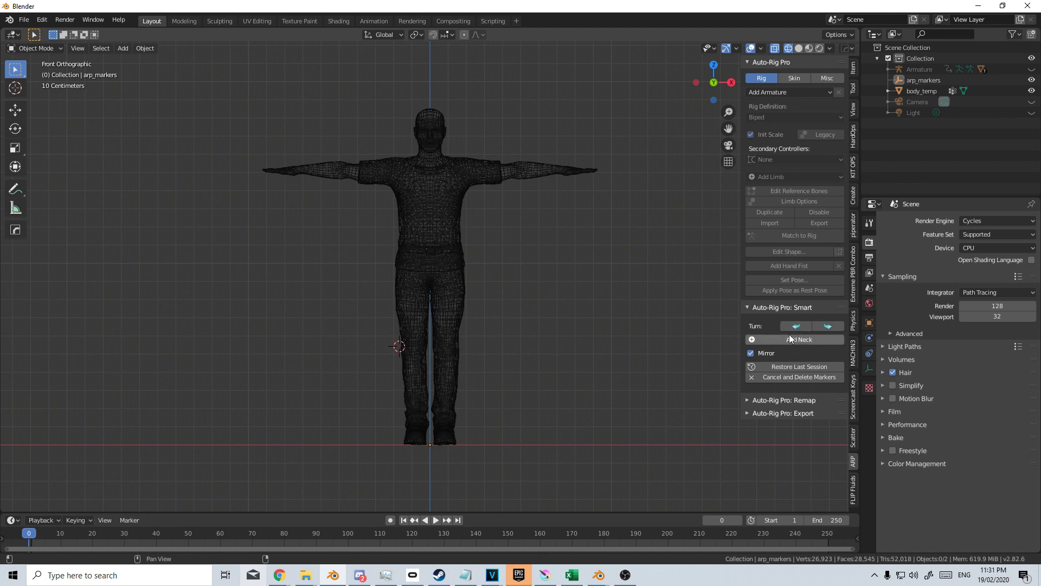
Unhide the original armature, set it to display in front, and use solid viewport shading
{"action": "left_click", "coordinate": [1033, 70]}
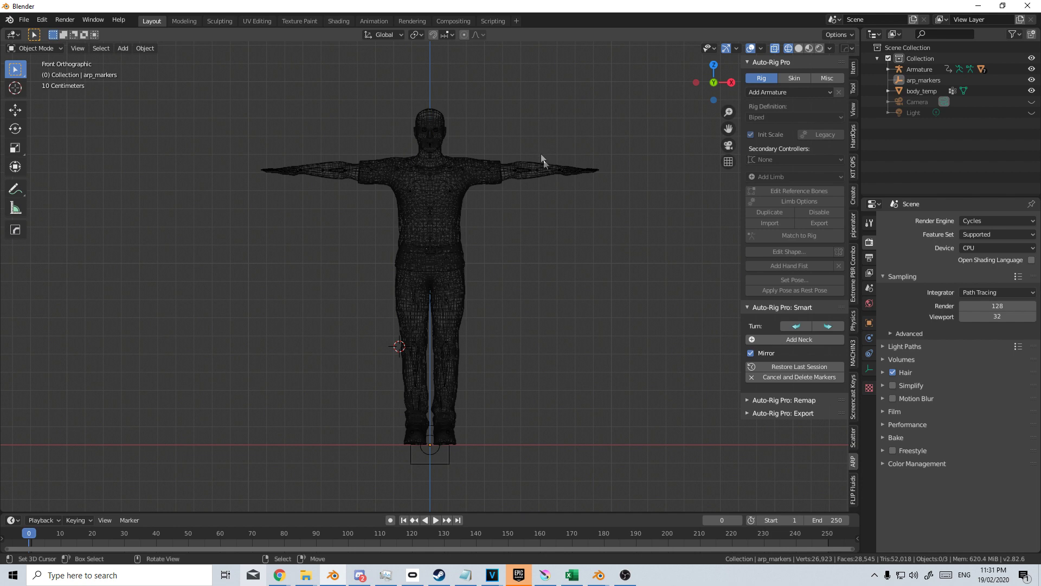
{"action": "left_click", "coordinate": [917, 70]}
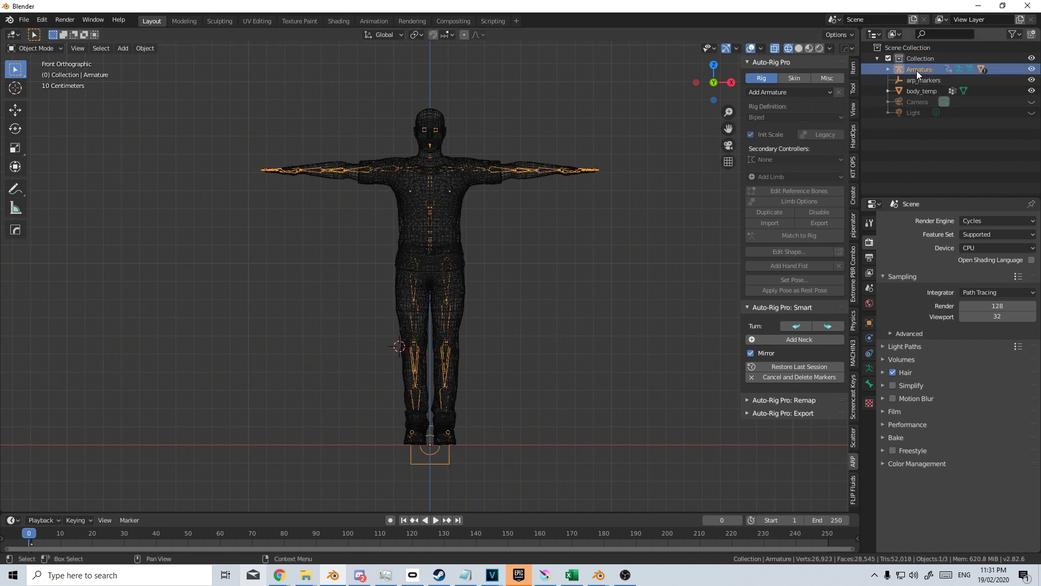
{"action": "left_click", "coordinate": [870, 370]}
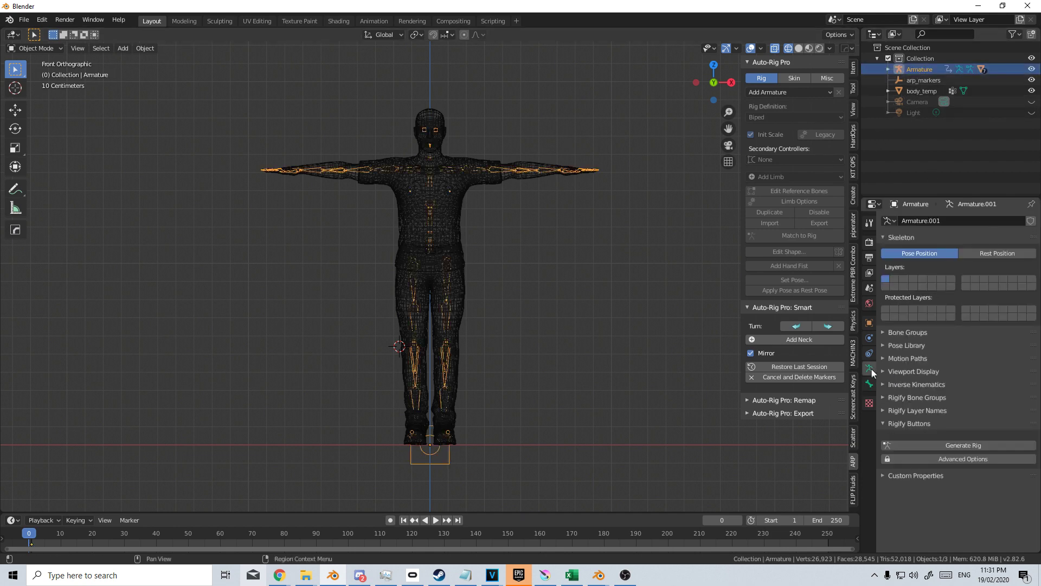
{"action": "left_click", "coordinate": [881, 371]}
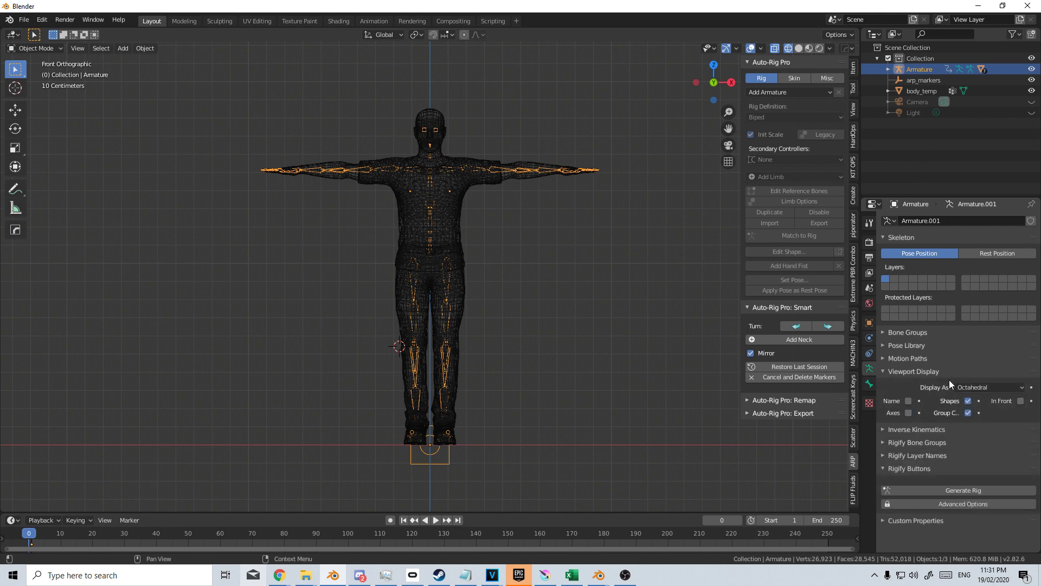
{"action": "left_click", "coordinate": [1021, 401]}
{"action": "key", "text": "z"}
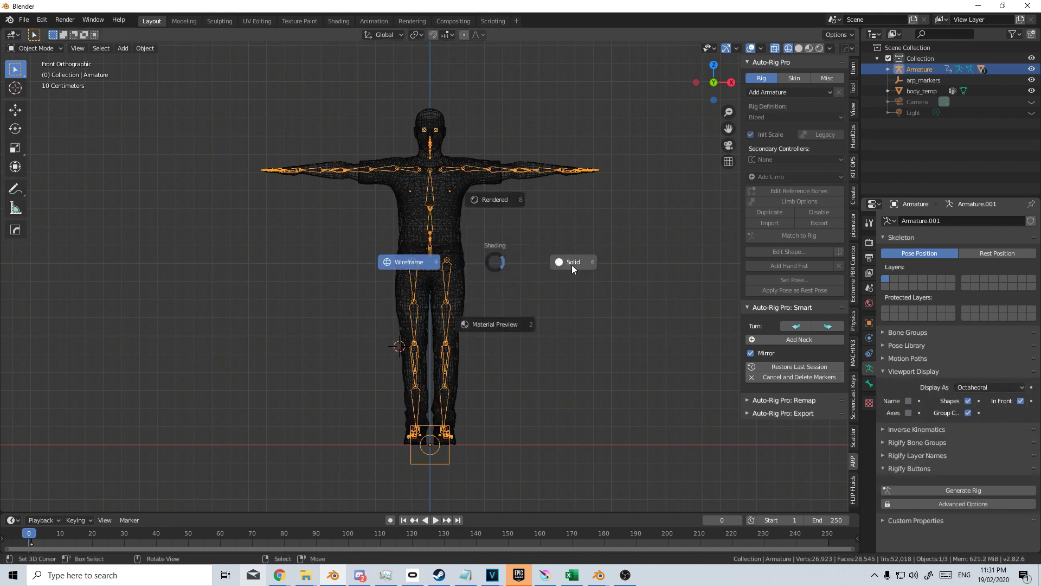
{"action": "left_click", "coordinate": [572, 265]}
Add the neck and chin markers on the armature joints at the neck and chin
{"action": "scroll", "coordinate": [487, 251], "scroll_direction": "up", "scroll_amount": 5}
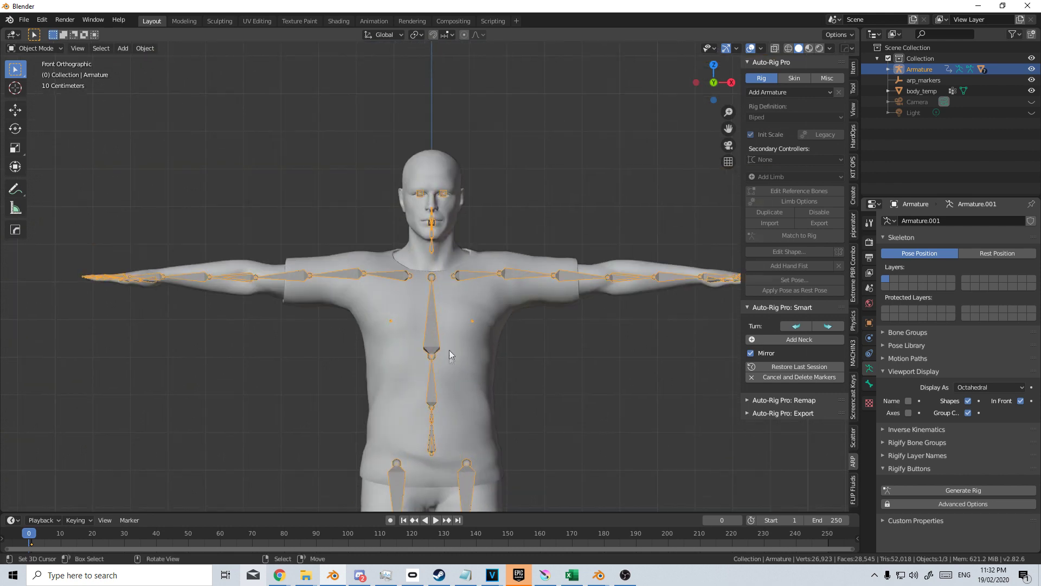
{"action": "scroll", "coordinate": [443, 288], "scroll_direction": "up", "scroll_amount": 4}
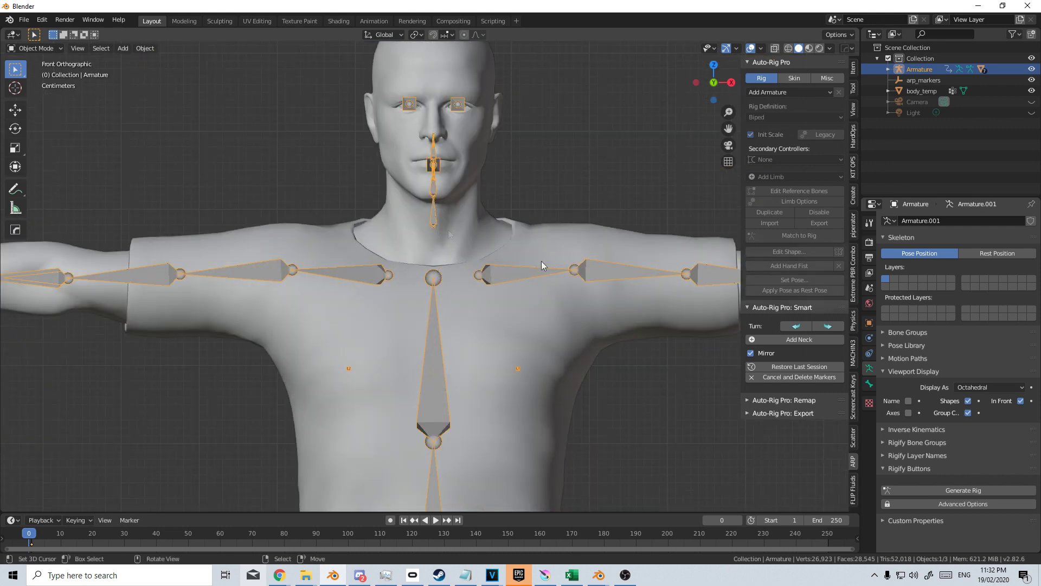
{"action": "left_click", "coordinate": [799, 339]}
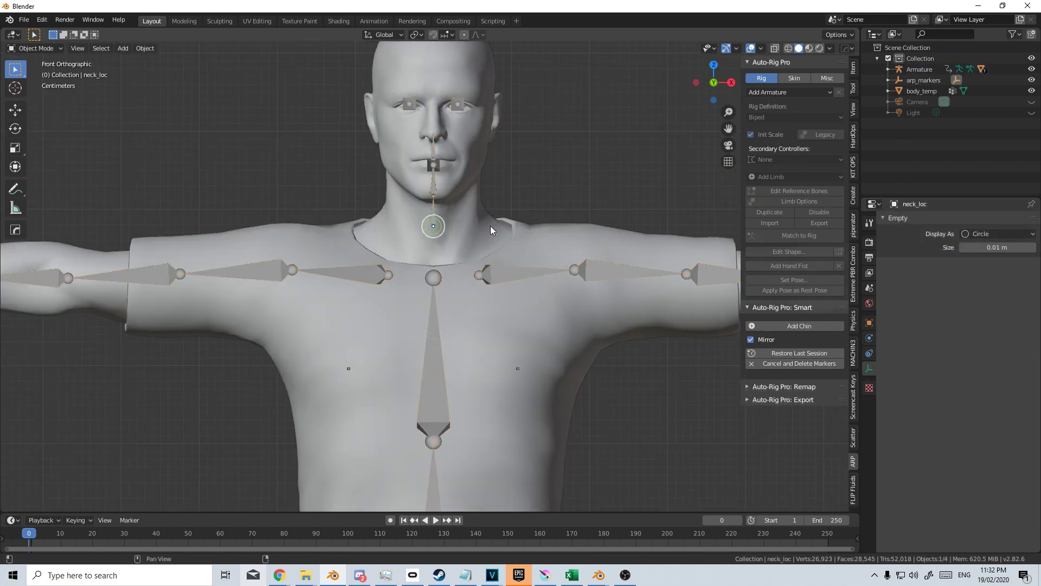
{"action": "left_click", "coordinate": [799, 326]}
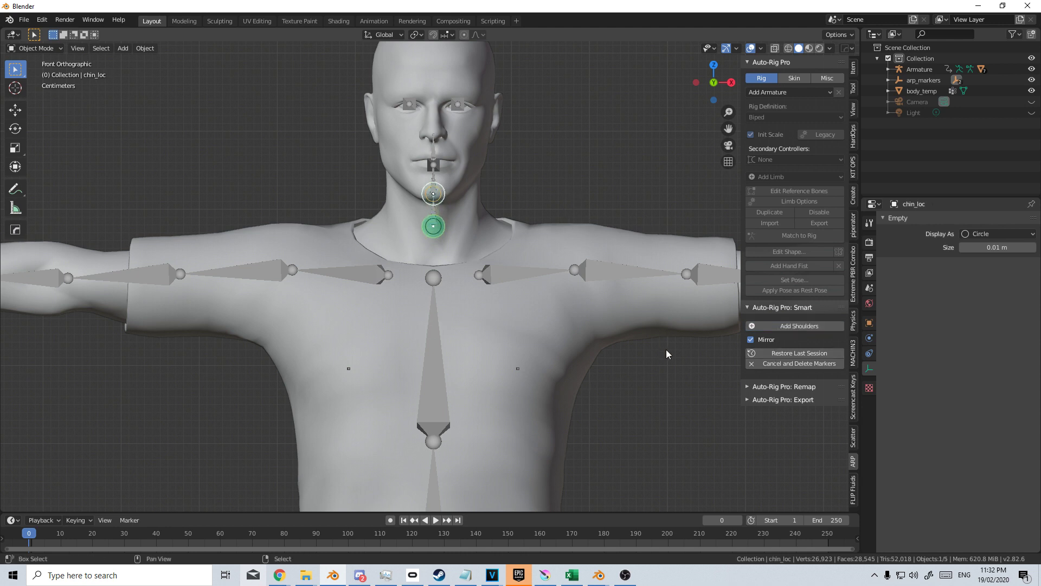
Add mirrored shoulder and wrist markers on the matching arm joints of the original armature
{"action": "middle_click_drag", "start_coordinate": [666, 350], "coordinate": [596, 284], "text": "shift"}
{"action": "left_click", "coordinate": [792, 326]}
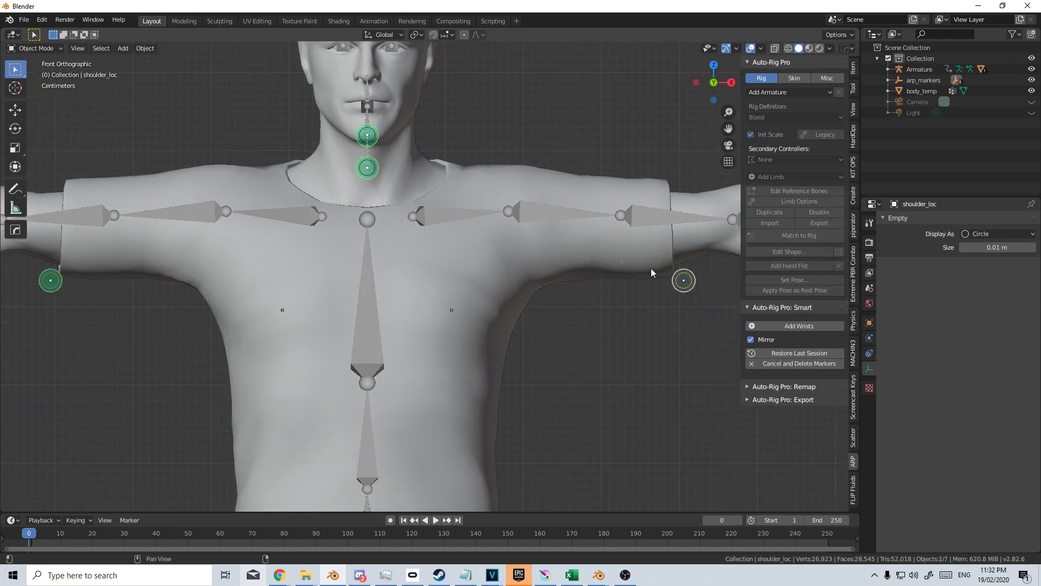
{"action": "left_click", "coordinate": [511, 213]}
{"action": "middle_click_drag", "start_coordinate": [632, 302], "coordinate": [456, 299], "text": "shift"}
{"action": "middle_click_drag", "start_coordinate": [739, 314], "coordinate": [666, 323], "text": "shift"}
{"action": "left_click", "coordinate": [792, 326]}
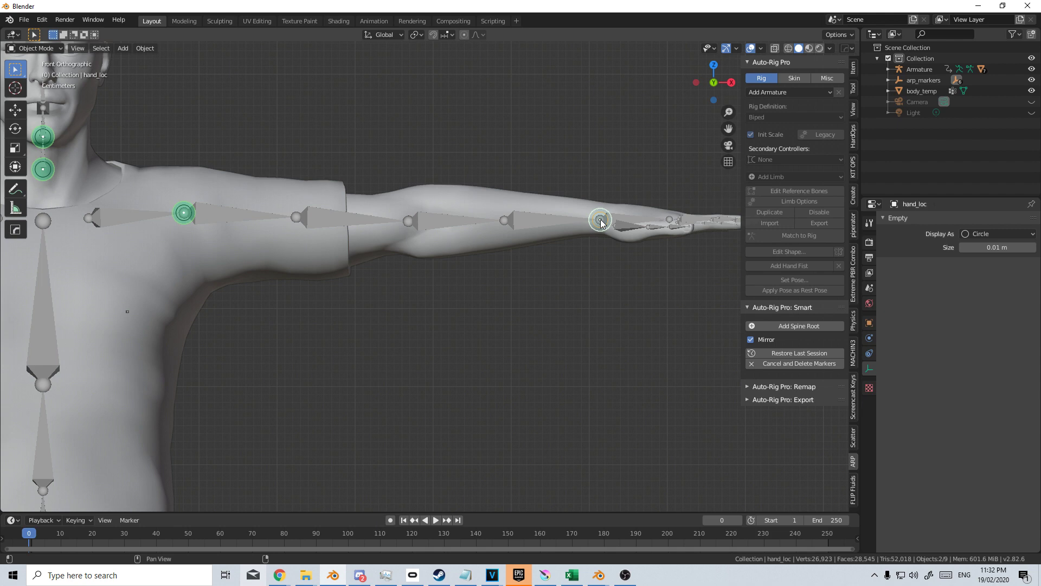
{"action": "left_click", "coordinate": [601, 219]}
Add the spine root marker at the base of the spine, at pelvis height
{"action": "scroll", "coordinate": [575, 293], "scroll_direction": "down", "scroll_amount": 5}
{"action": "middle_click_drag", "start_coordinate": [532, 378], "coordinate": [585, 218], "text": "shift"}
{"action": "middle_click_drag", "start_coordinate": [512, 279], "coordinate": [662, 290], "text": "shift"}
{"action": "scroll", "coordinate": [665, 293], "scroll_direction": "up", "scroll_amount": 3}
{"action": "left_click", "coordinate": [802, 327]}
{"action": "left_click", "coordinate": [617, 237]}
Add mirrored ankle markers at the ankle joints of the original armature
{"action": "middle_click_drag", "start_coordinate": [597, 325], "coordinate": [556, 254], "text": "shift"}
{"action": "mouse_move", "coordinate": [645, 485]}
{"action": "middle_mouse_down", "text": "shift"}
{"action": "mouse_move", "coordinate": [606, 261]}
{"action": "mouse_move", "coordinate": [621, 225]}
{"action": "middle_mouse_up", "text": "shift"}
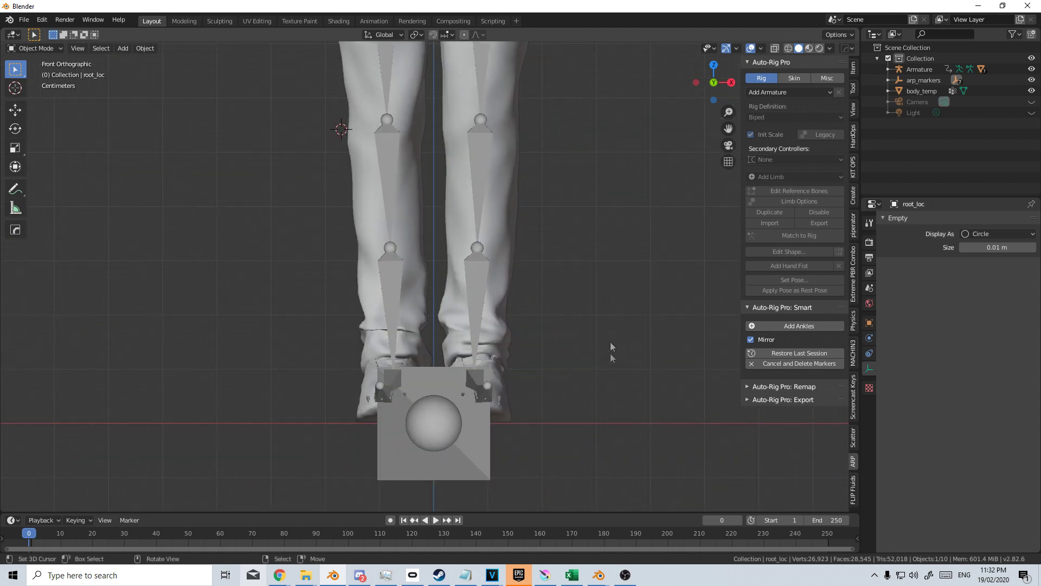
{"action": "middle_click_drag", "start_coordinate": [627, 333], "coordinate": [638, 303], "text": "shift"}
{"action": "left_click", "coordinate": [825, 326]}
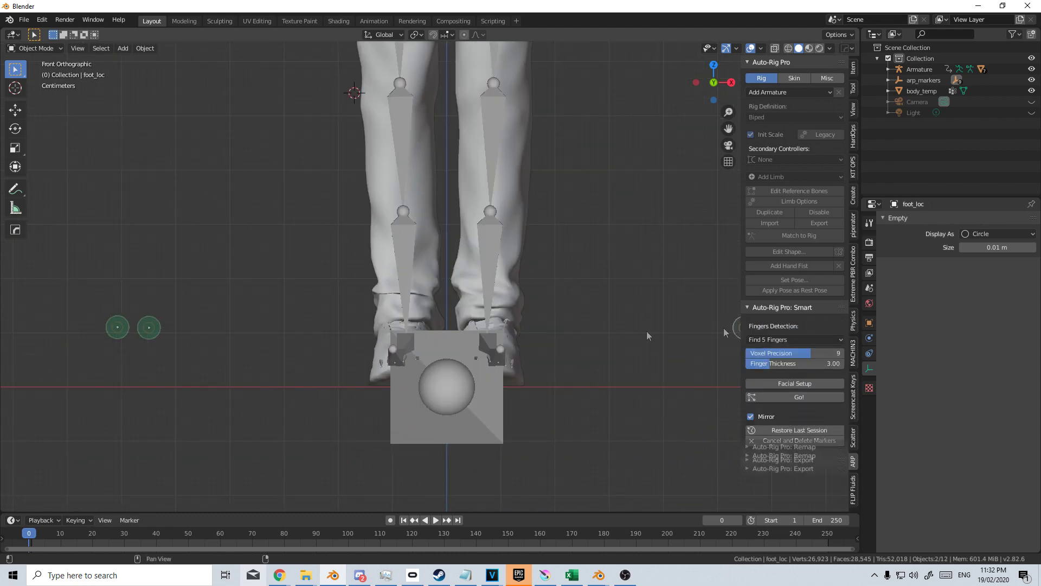
{"action": "left_click", "coordinate": [486, 346]}
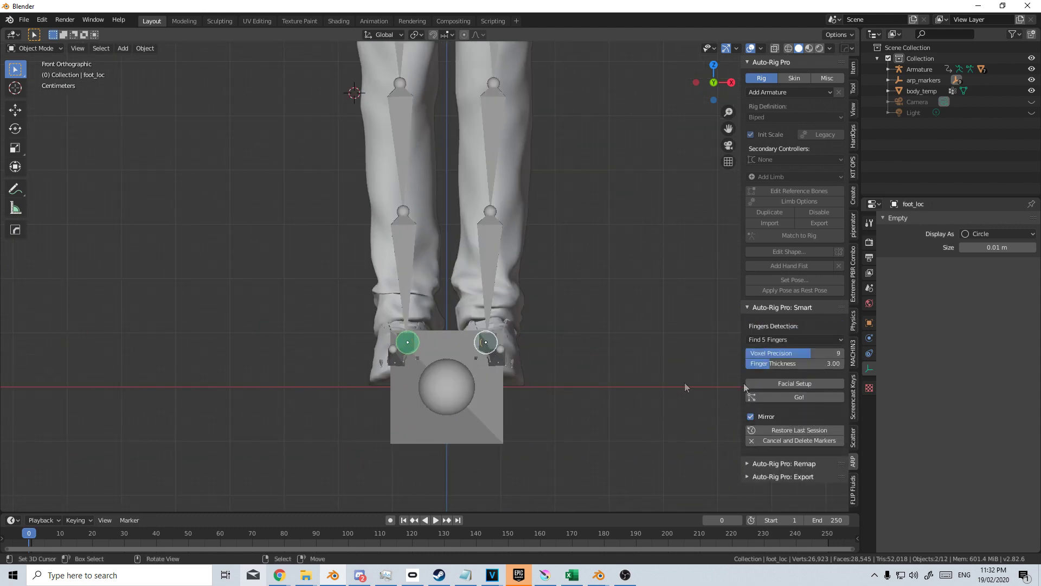
In the side view, move the ankle marker back about 0.04 m onto the armature's ankle joint
{"action": "key", "text": "KP_3"}
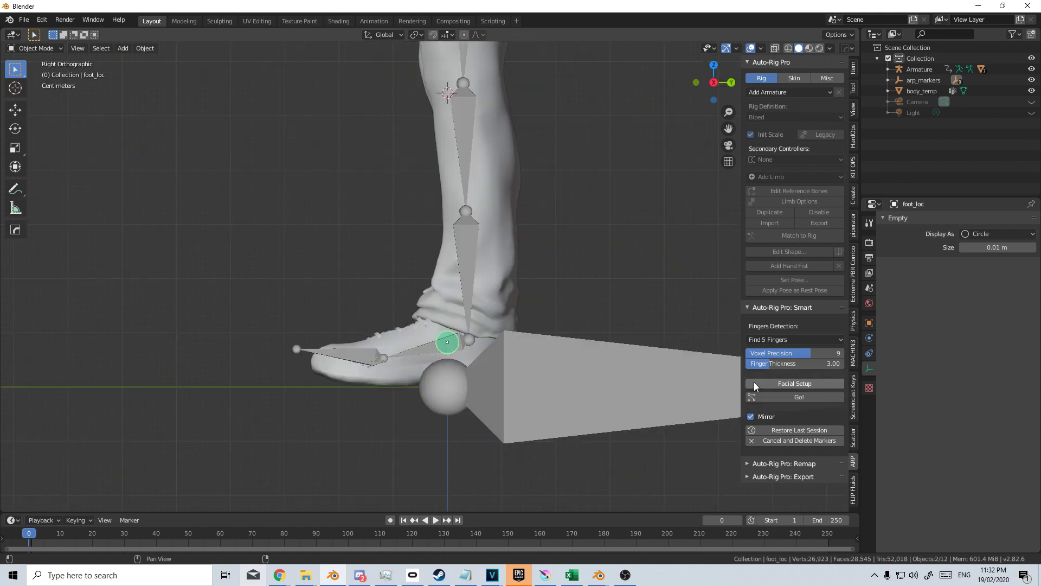
{"action": "scroll", "coordinate": [623, 377], "scroll_direction": "up", "scroll_amount": 3}
{"action": "key", "text": "g"}
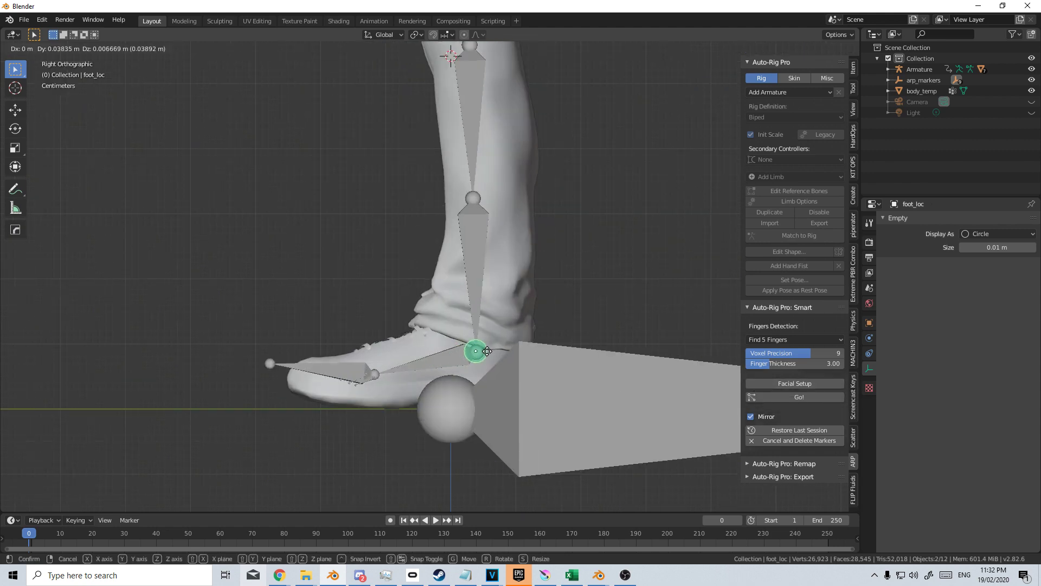
{"action": "left_click", "coordinate": [475, 352]}
Move the spine root marker back about 0.03 m to line up with the armature's hip in side view
{"action": "scroll", "coordinate": [475, 353], "scroll_direction": "down", "scroll_amount": 6}
{"action": "scroll", "coordinate": [477, 325], "scroll_direction": "up", "scroll_amount": 3}
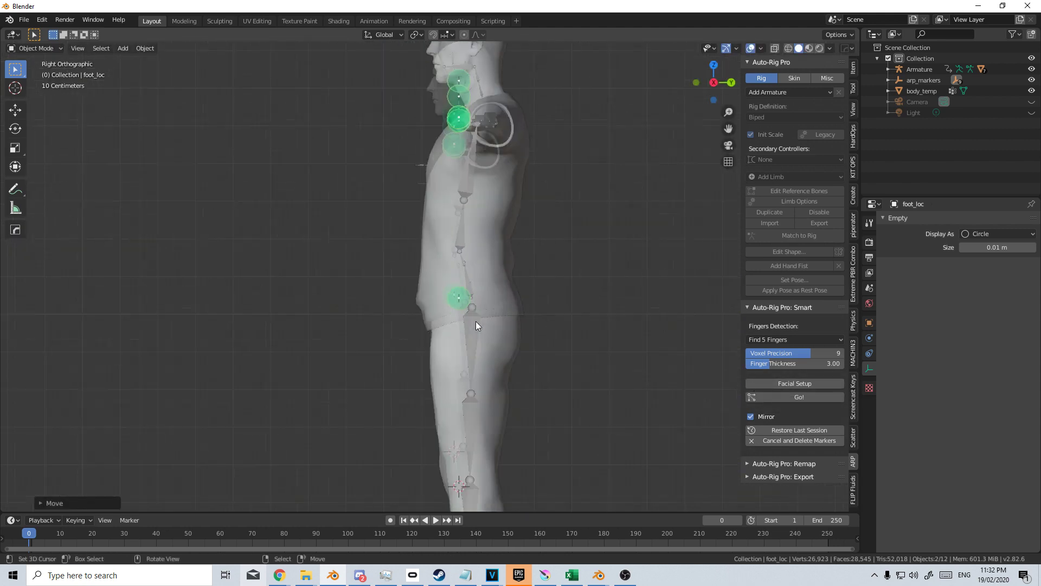
{"action": "right_click", "coordinate": [455, 296]}
{"action": "key", "text": "g"}
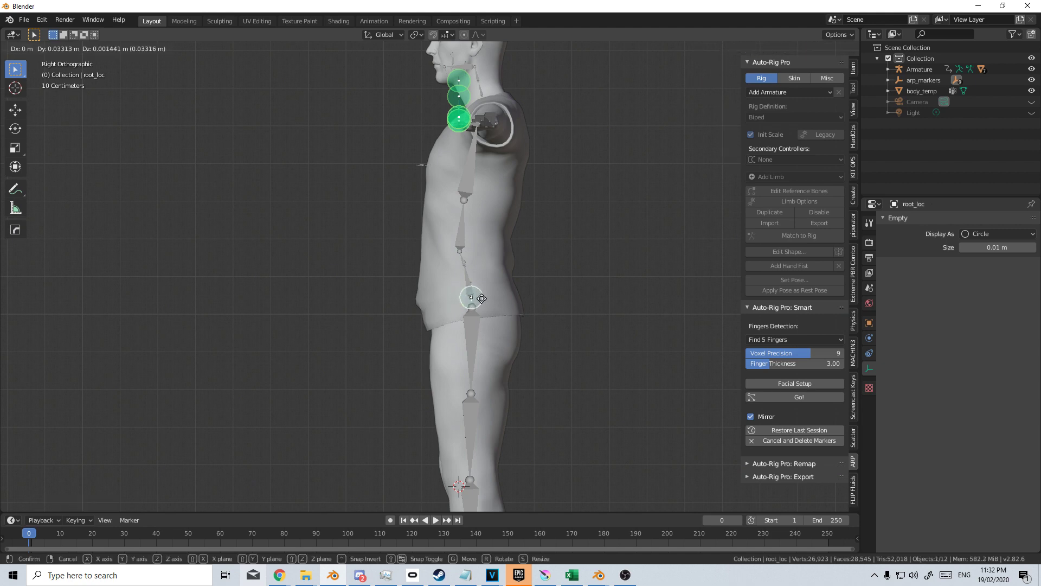
{"action": "left_click", "coordinate": [483, 299]}
In the top view, move the left shoulder marker back onto the original armature's shoulder joint
{"action": "middle_click_drag", "start_coordinate": [489, 256], "coordinate": [487, 317], "text": "shift"}
{"action": "key", "text": "KP_7"}
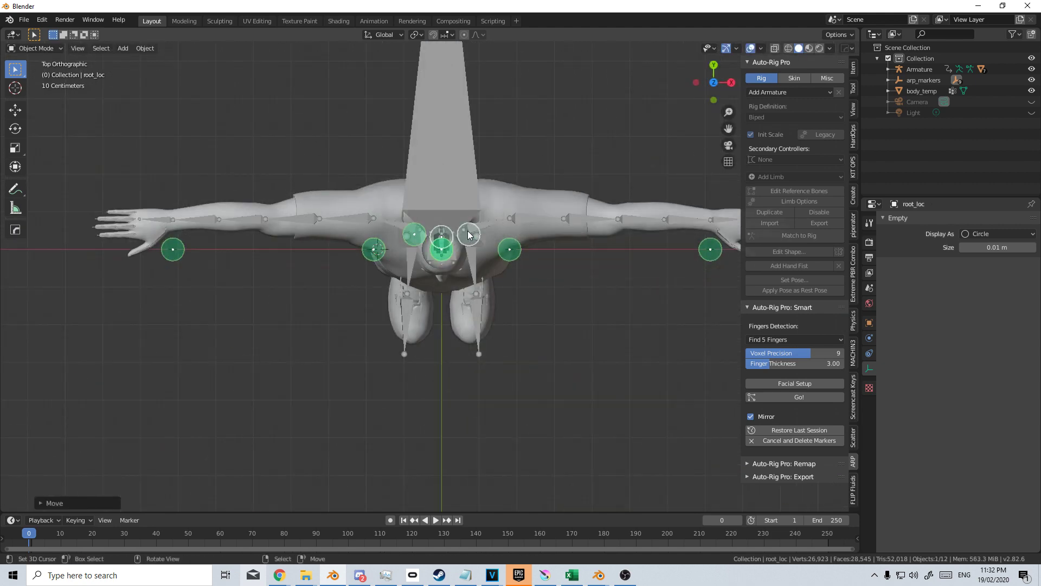
{"action": "scroll", "coordinate": [494, 237], "scroll_direction": "up", "scroll_amount": 3}
{"action": "right_click", "coordinate": [510, 249]}
{"action": "key", "text": "g"}
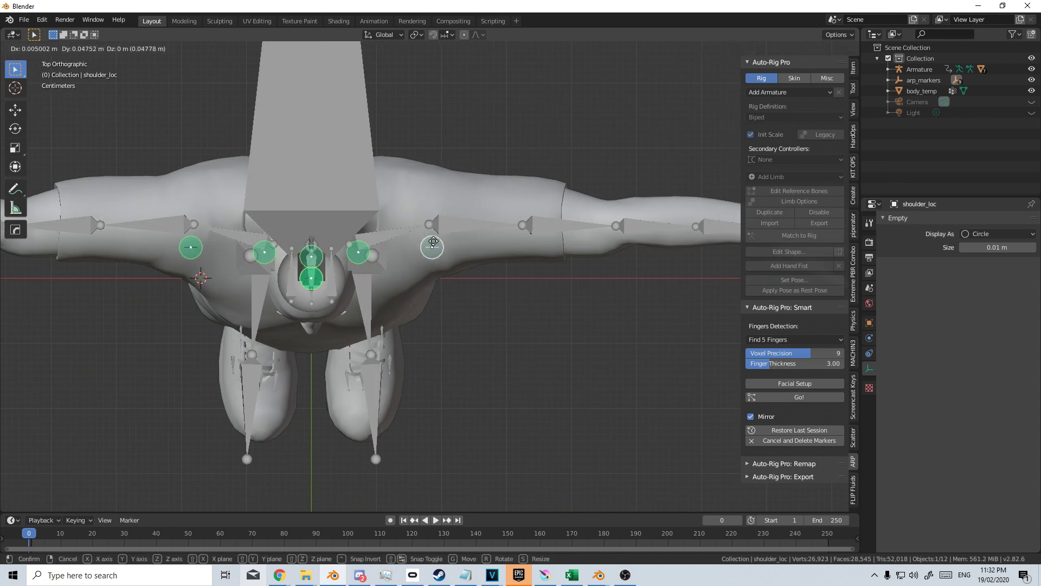
{"action": "left_click", "coordinate": [432, 223]}
Move the left hand marker back onto the original armature's wrist joint in the top view
{"action": "middle_click_drag", "start_coordinate": [601, 292], "coordinate": [473, 288], "text": "shift"}
{"action": "right_click", "coordinate": [647, 268]}
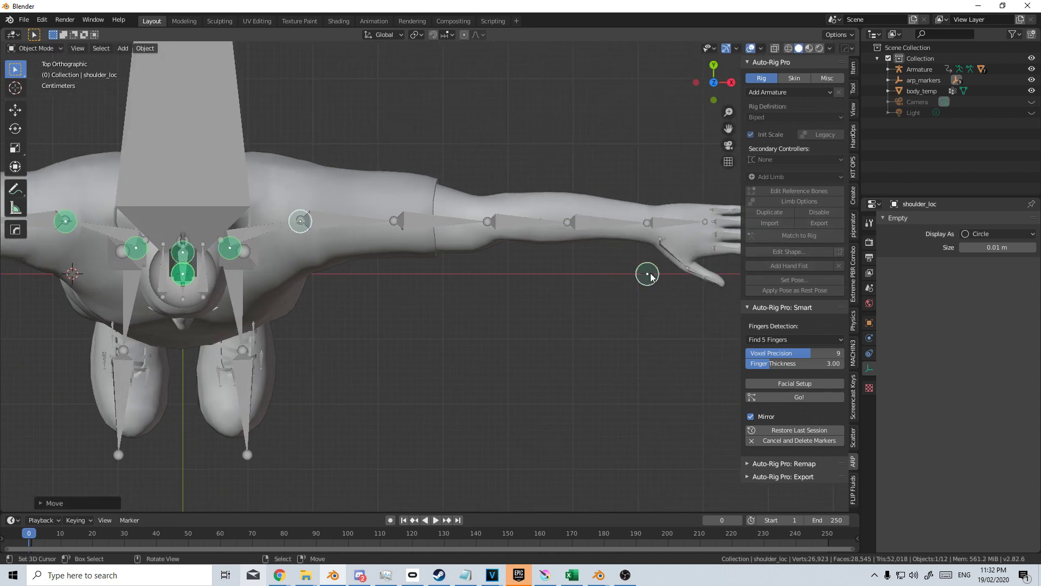
{"action": "key", "text": "g"}
{"action": "left_click", "coordinate": [648, 222]}
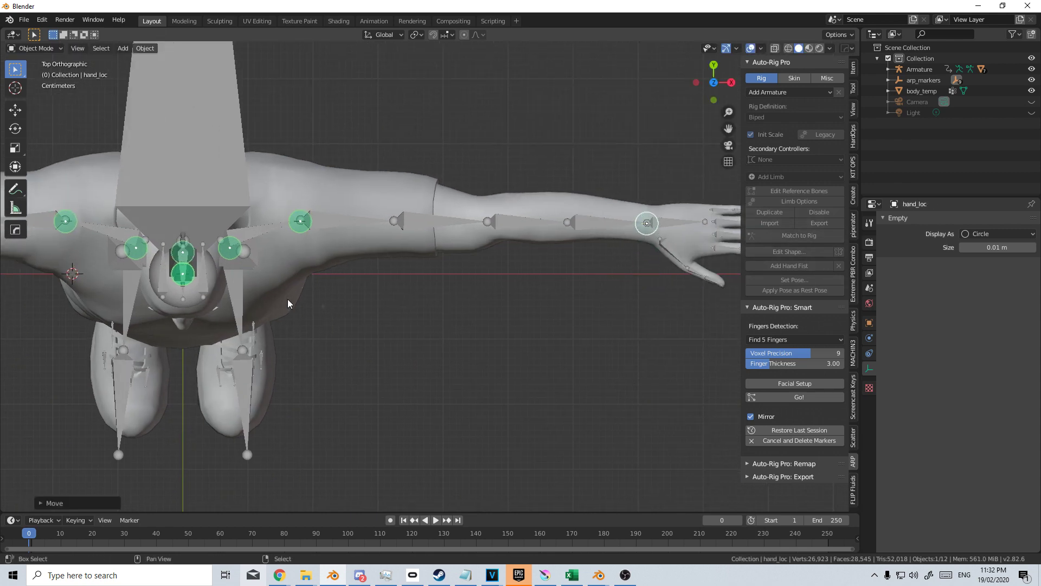
{"action": "middle_click_drag", "start_coordinate": [323, 305], "coordinate": [498, 315], "text": "shift"}
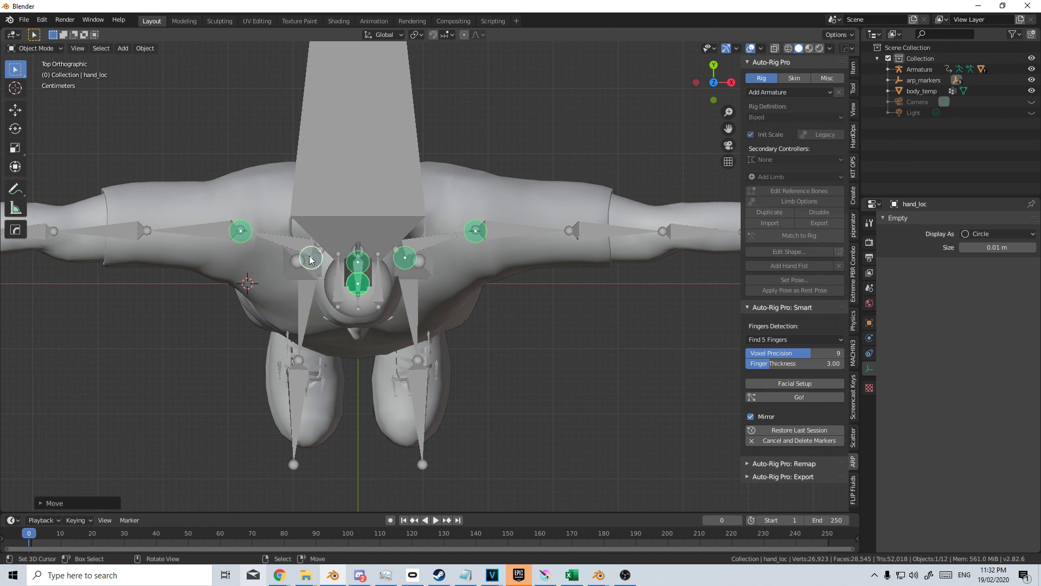
Run the Auto-Rig Pro Smart detection to generate the reference bones from the placed markers
{"action": "key", "text": "KP_1"}
{"action": "scroll", "coordinate": [409, 325], "scroll_direction": "down", "scroll_amount": 5}
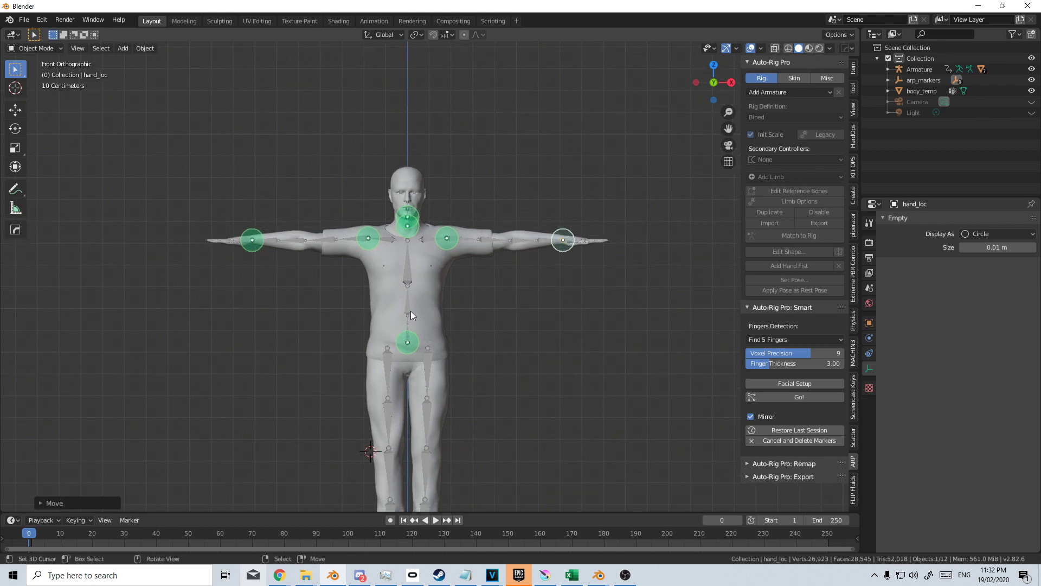
{"action": "left_click", "coordinate": [824, 396]}
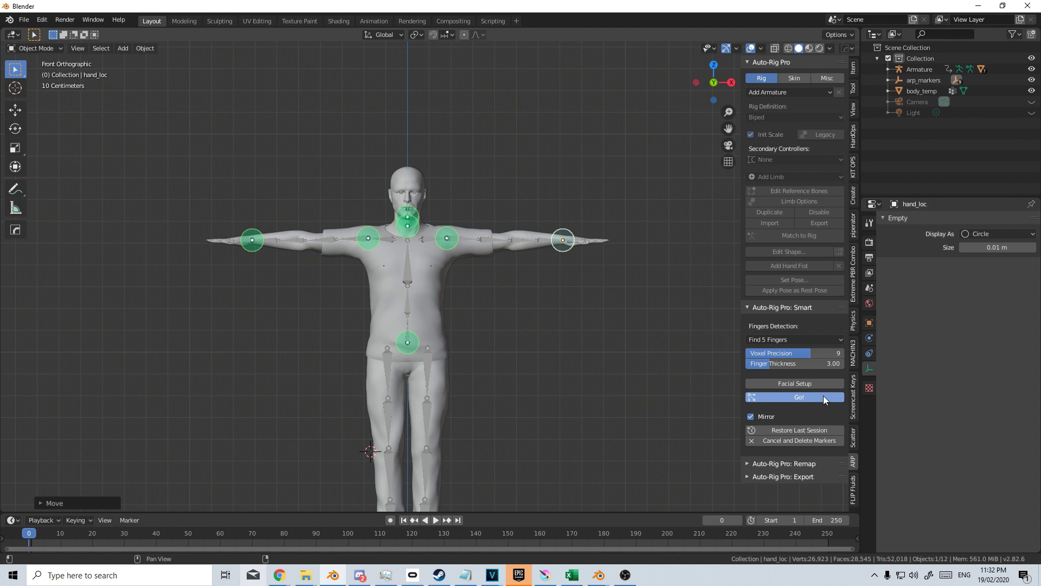
In the top view, move the left elbow joint about 0.04 m onto the original armature's elbow
{"action": "middle_click_drag", "start_coordinate": [602, 302], "coordinate": [510, 338]}
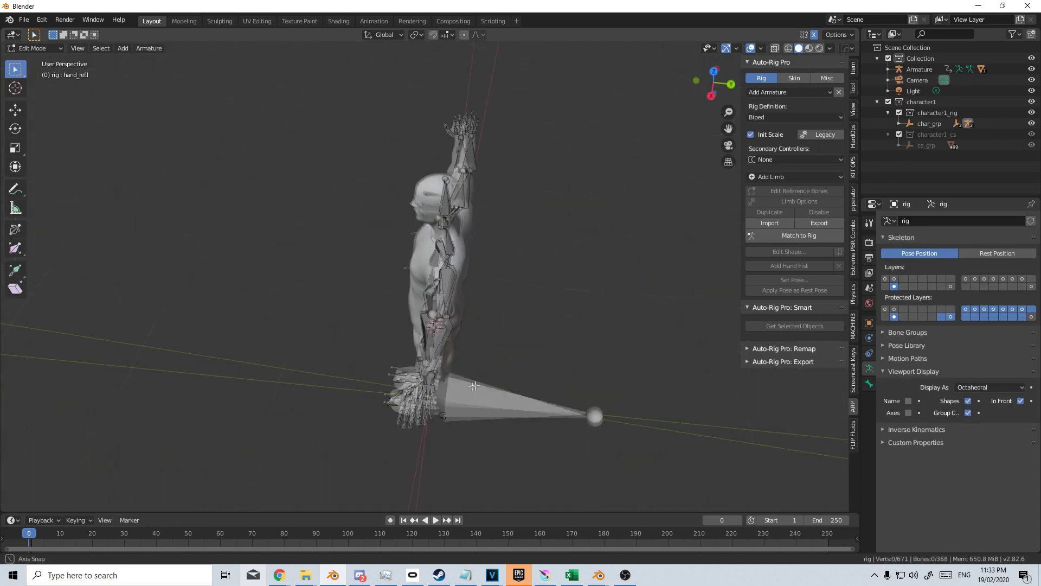
{"action": "scroll", "coordinate": [510, 339], "scroll_direction": "up", "scroll_amount": 6}
{"action": "left_click", "coordinate": [511, 339]}
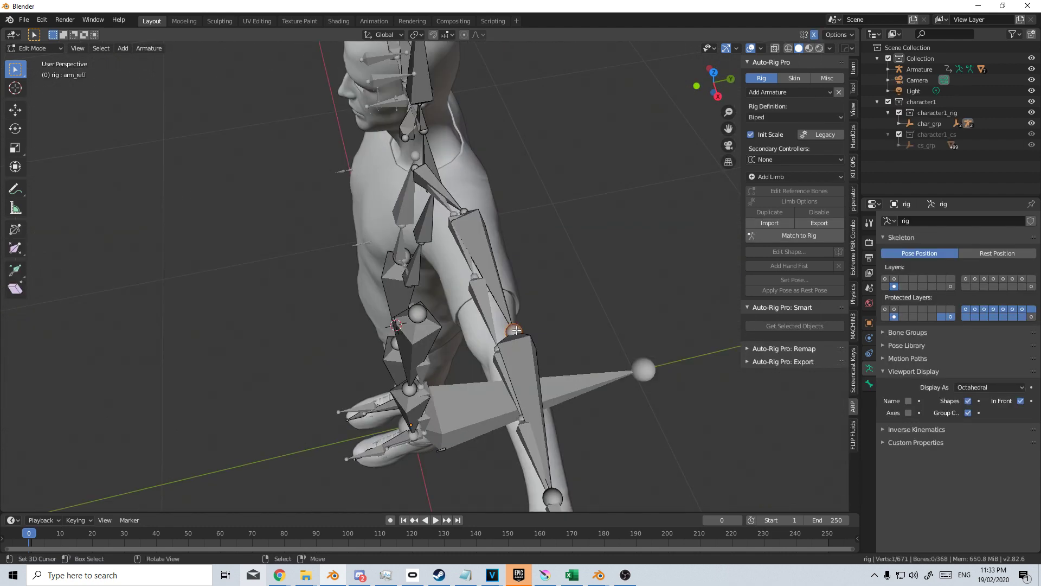
{"action": "key", "text": "KP_7"}
{"action": "scroll", "coordinate": [471, 273], "scroll_direction": "up", "scroll_amount": 3}
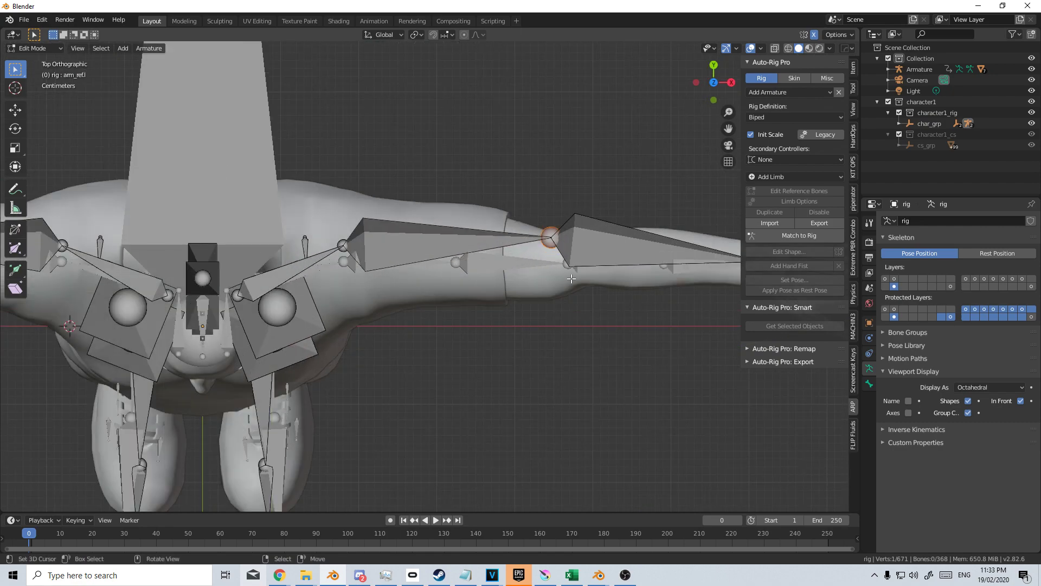
{"action": "key", "text": "g"}
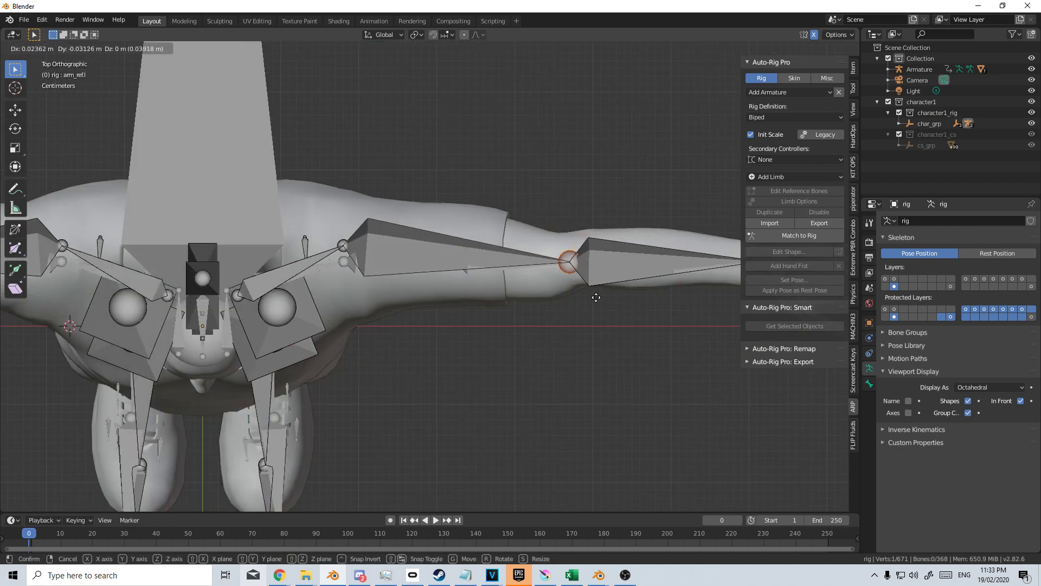
{"action": "left_click", "coordinate": [596, 298]}
In the front view, move the left knee joint of the reference bones to line up with the original armature's knee
{"action": "scroll", "coordinate": [634, 396], "scroll_direction": "down", "scroll_amount": 5}
{"action": "scroll", "coordinate": [267, 267], "scroll_direction": "up", "scroll_amount": 1}
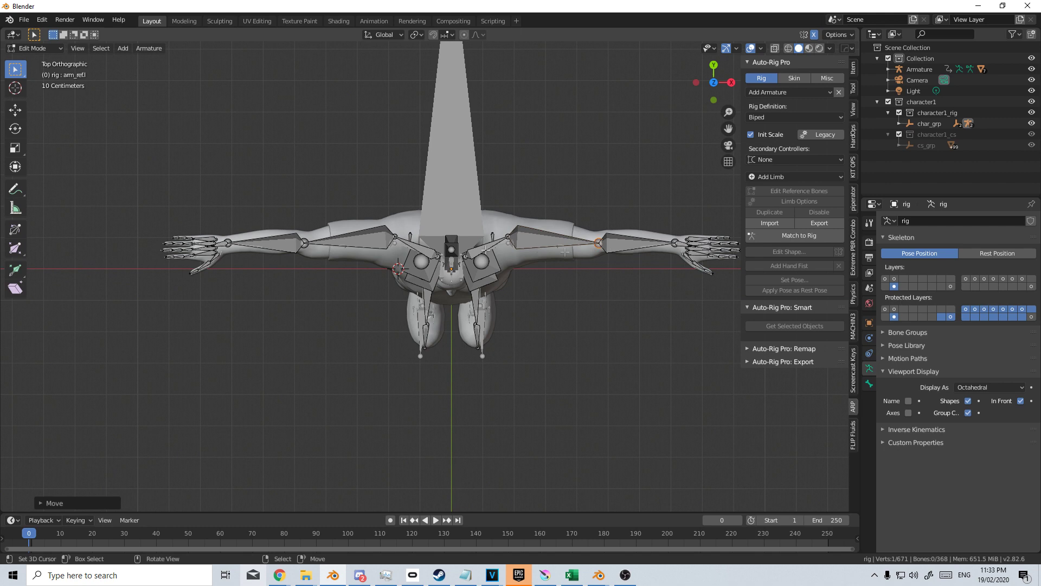
{"action": "middle_click_drag", "start_coordinate": [564, 387], "coordinate": [523, 198]}
{"action": "scroll", "coordinate": [510, 217], "scroll_direction": "up", "scroll_amount": 4}
{"action": "left_click", "coordinate": [530, 190]}
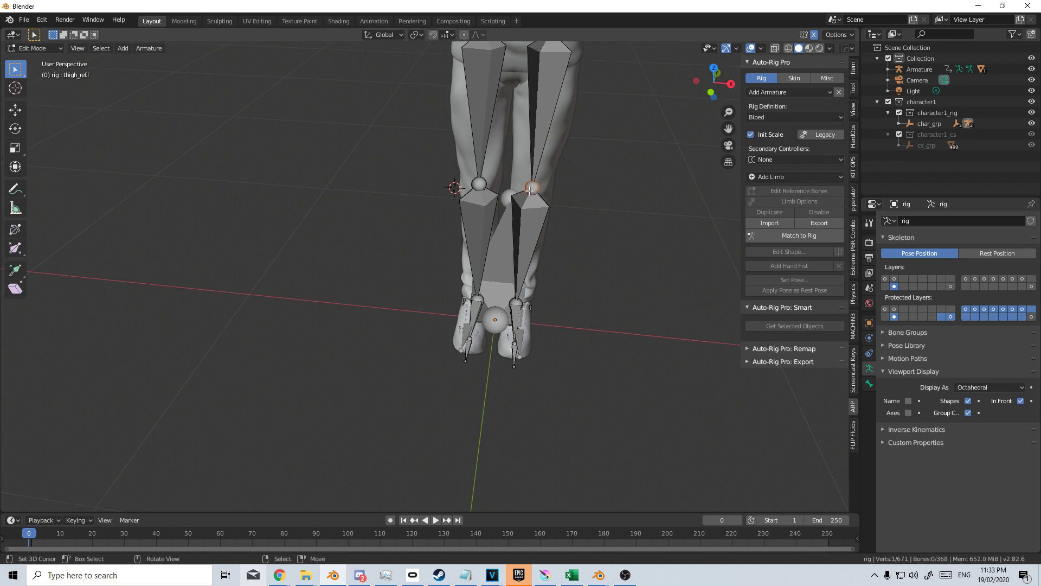
{"action": "key", "text": "KP_1"}
{"action": "key", "text": "g"}
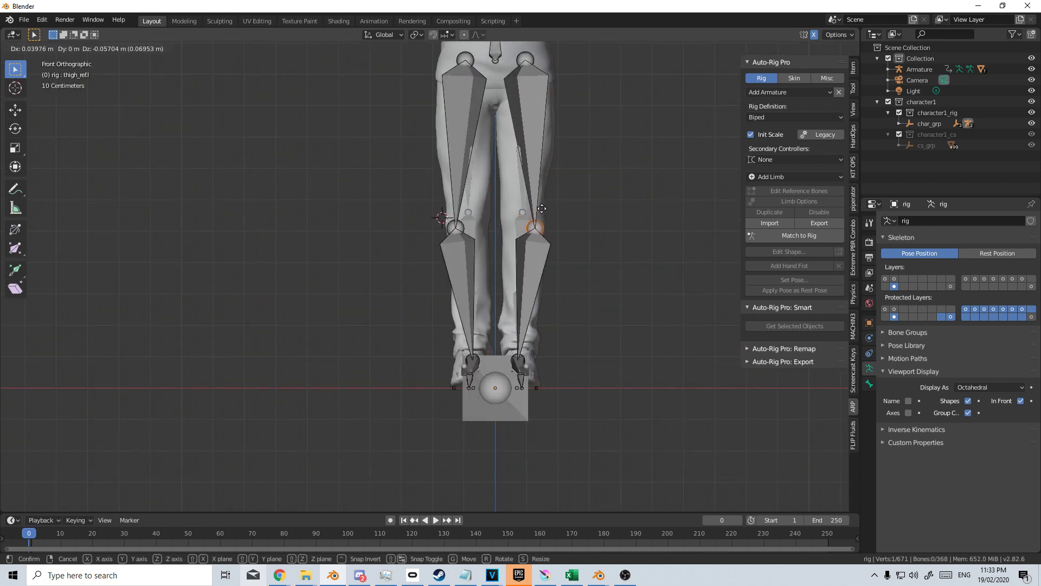
{"action": "left_click", "coordinate": [531, 193]}
In the side view, move the left knee joint back about 0.02 m
{"action": "key", "text": "KP_3"}
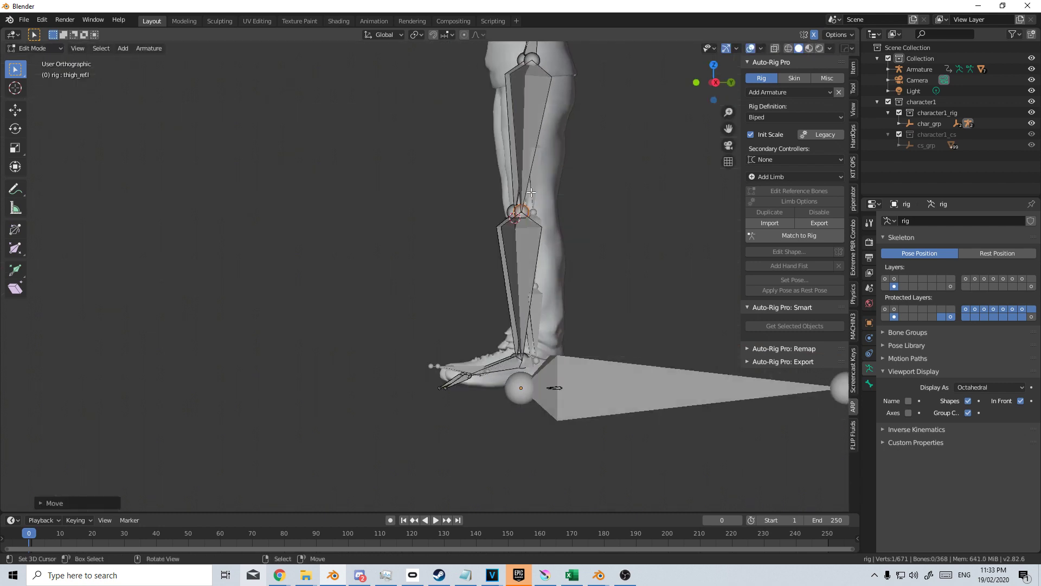
{"action": "scroll", "coordinate": [542, 195], "scroll_direction": "up", "scroll_amount": 5}
{"action": "middle_click_drag", "start_coordinate": [542, 196], "coordinate": [399, 290], "text": "shift"}
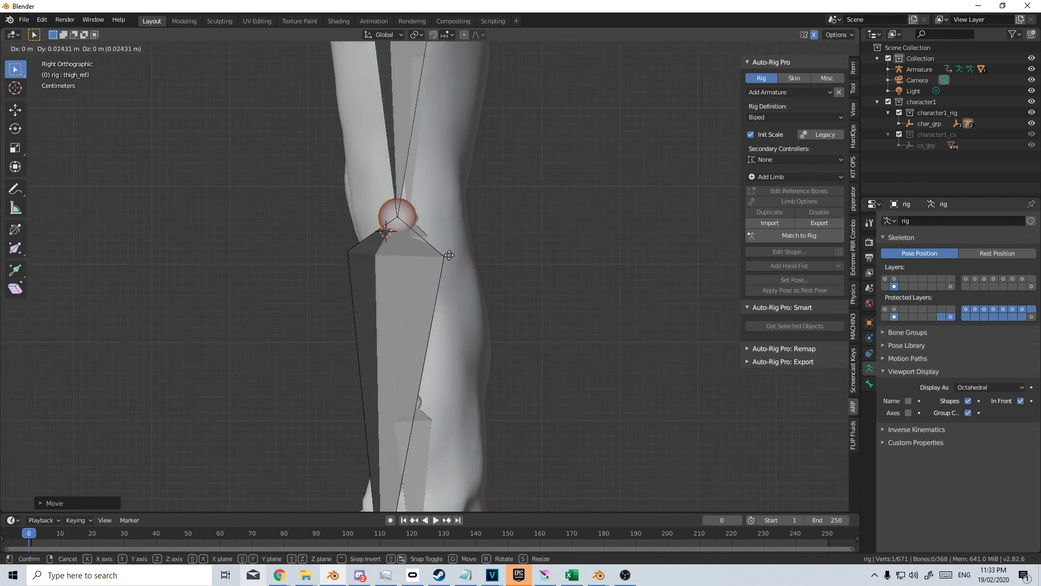
Shift the linked lower leg and foot bones back about 0.03 m onto the original ankle, and move the knee joint forward about 0.03 m
{"action": "scroll", "coordinate": [402, 325], "scroll_direction": "down", "scroll_amount": 4}
{"action": "middle_click_drag", "start_coordinate": [411, 434], "coordinate": [411, 380], "text": "shift"}
{"action": "scroll", "coordinate": [413, 382], "scroll_direction": "up", "scroll_amount": 2}
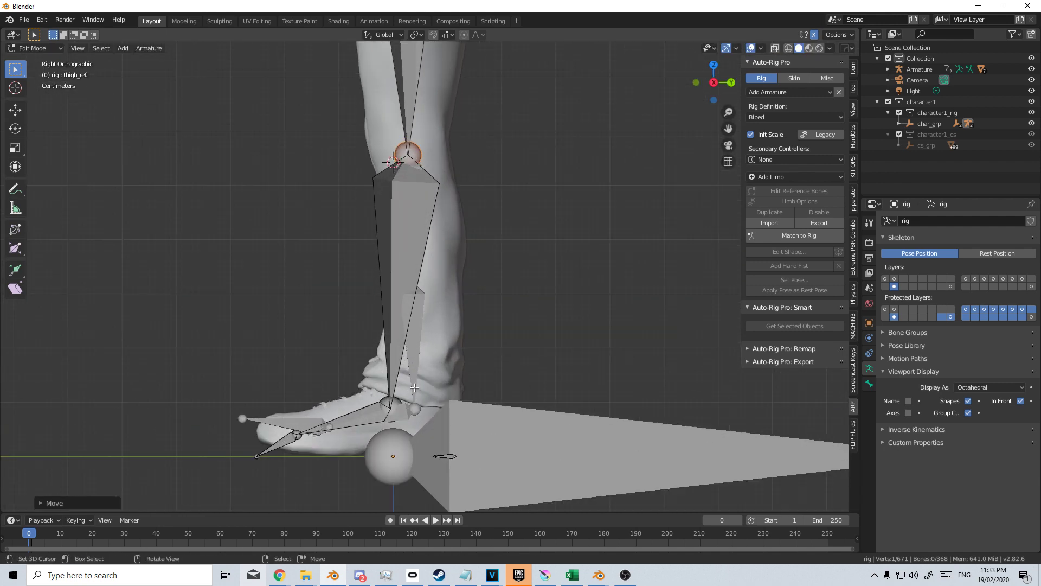
{"action": "key", "text": "ctrl+l"}
{"action": "key", "text": "g"}
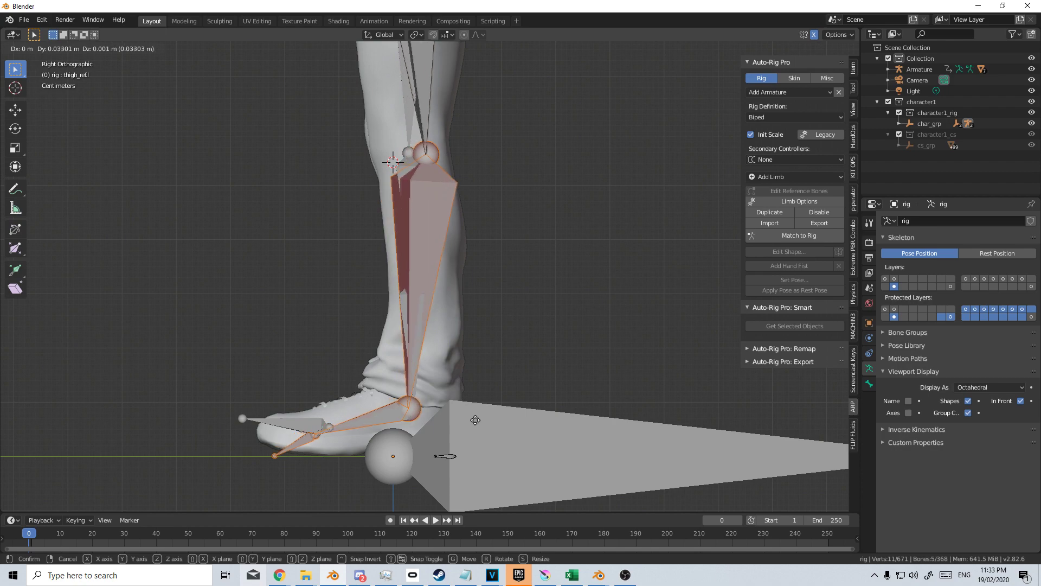
{"action": "left_click", "coordinate": [476, 420]}
{"action": "key", "text": "ctrl+z"}
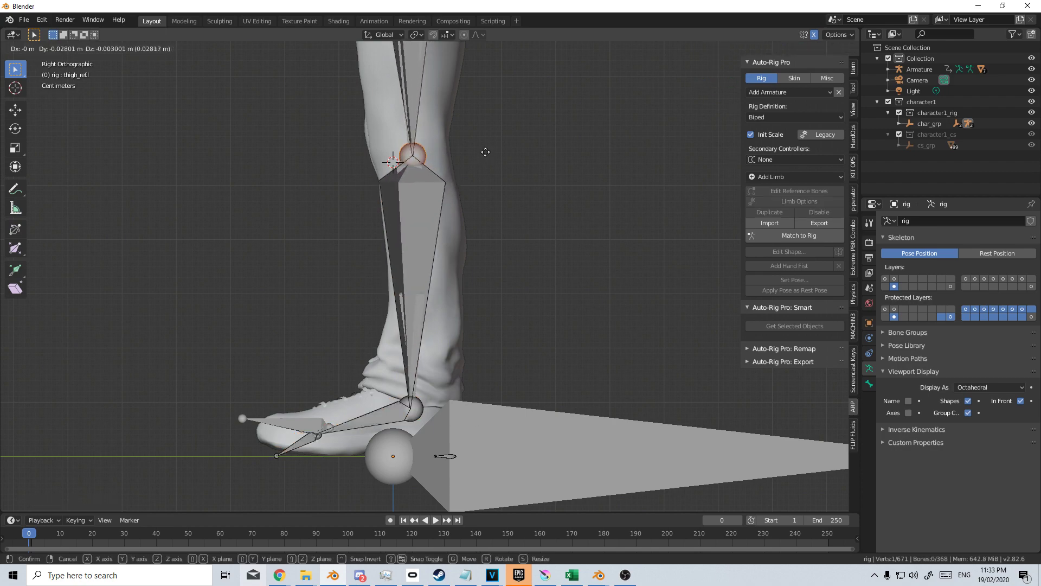
In the top view, move the left shoulder joint slightly forward to line up with the original armature's shoulder
{"action": "key", "text": "alt+z"}
{"action": "scroll", "coordinate": [483, 151], "scroll_direction": "down", "scroll_amount": 6}
{"action": "middle_click_drag", "start_coordinate": [482, 151], "coordinate": [332, 256]}
{"action": "scroll", "coordinate": [332, 257], "scroll_direction": "up", "scroll_amount": 3}
{"action": "key", "text": "alt+z"}
{"action": "left_click", "coordinate": [629, 191]}
{"action": "left_click", "coordinate": [604, 188]}
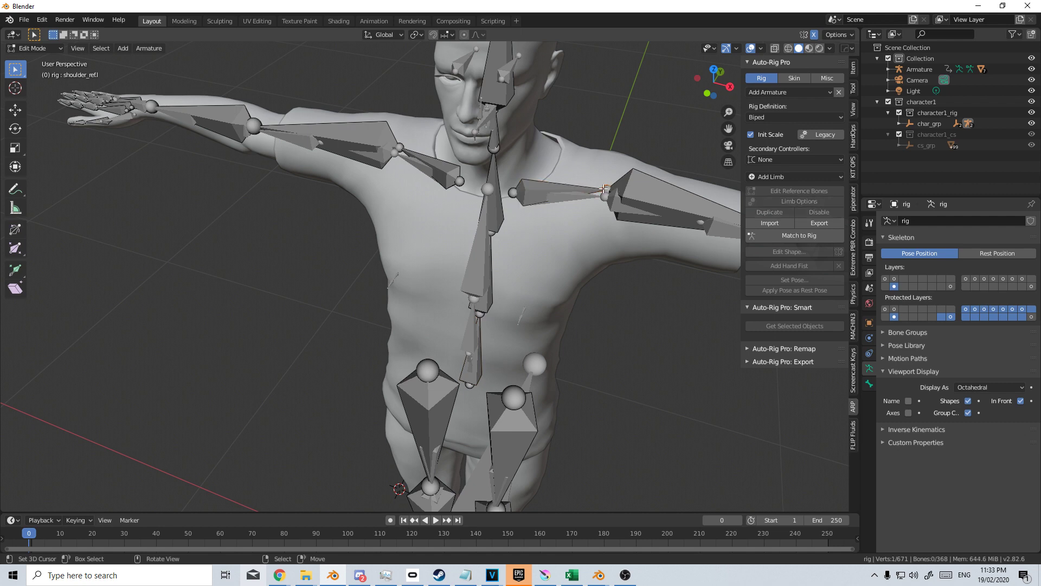
{"action": "key", "text": "ctrl+KP_7"}
{"action": "key", "text": "KP_7"}
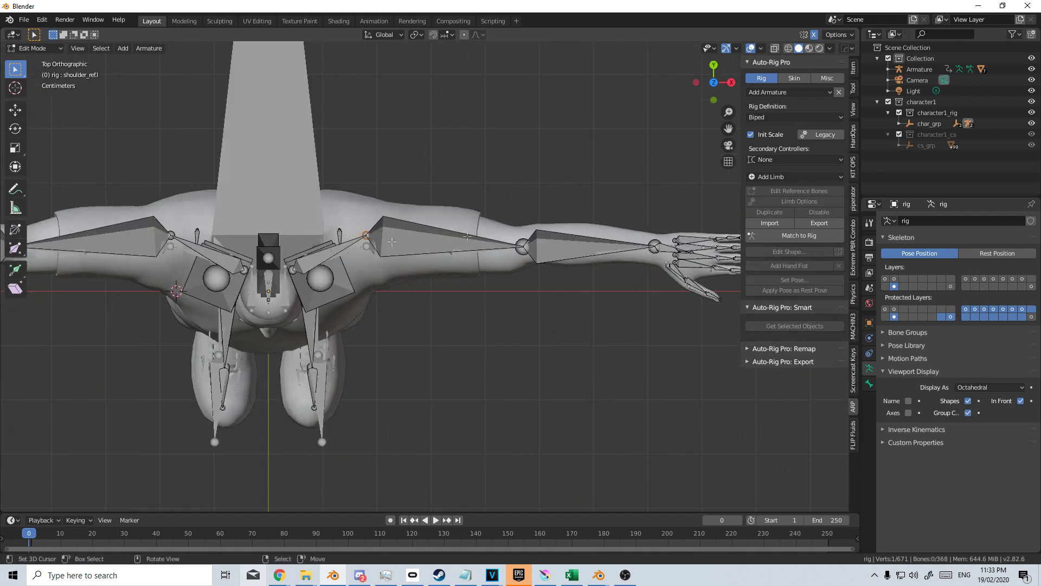
{"action": "key", "text": "g"}
{"action": "left_click", "coordinate": [530, 320]}
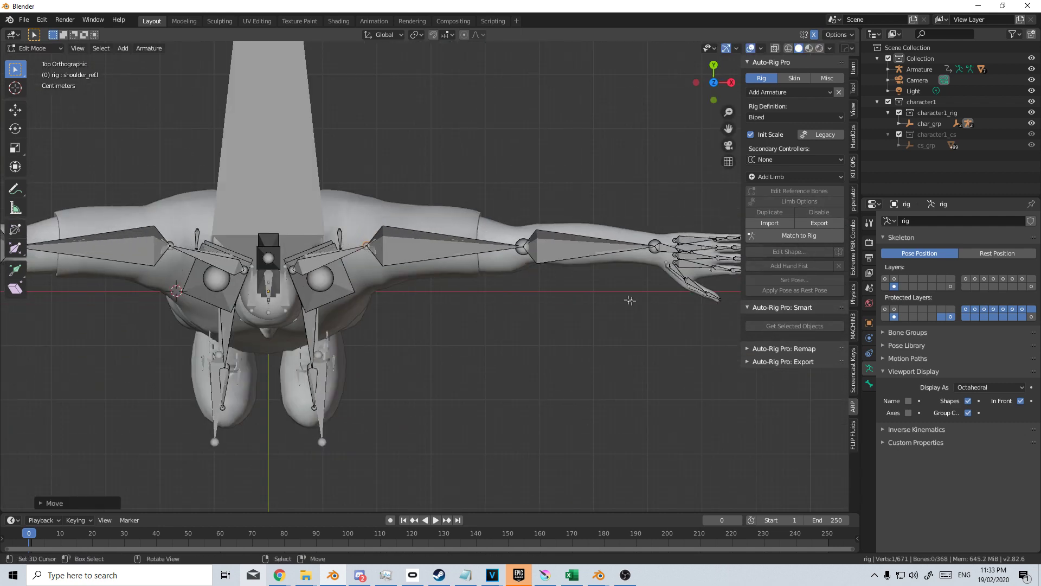
Leave Edit Mode and run Match to Rig to build the control rig from the adjusted reference bones
{"action": "middle_click_drag", "start_coordinate": [630, 300], "coordinate": [459, 317], "text": "shift"}
{"action": "scroll", "coordinate": [488, 309], "scroll_direction": "up", "scroll_amount": 4}
{"action": "scroll", "coordinate": [548, 283], "scroll_direction": "down", "scroll_amount": 5}
{"action": "middle_click_drag", "start_coordinate": [170, 381], "coordinate": [483, 195], "text": "shift"}
{"action": "scroll", "coordinate": [483, 193], "scroll_direction": "up", "scroll_amount": 3}
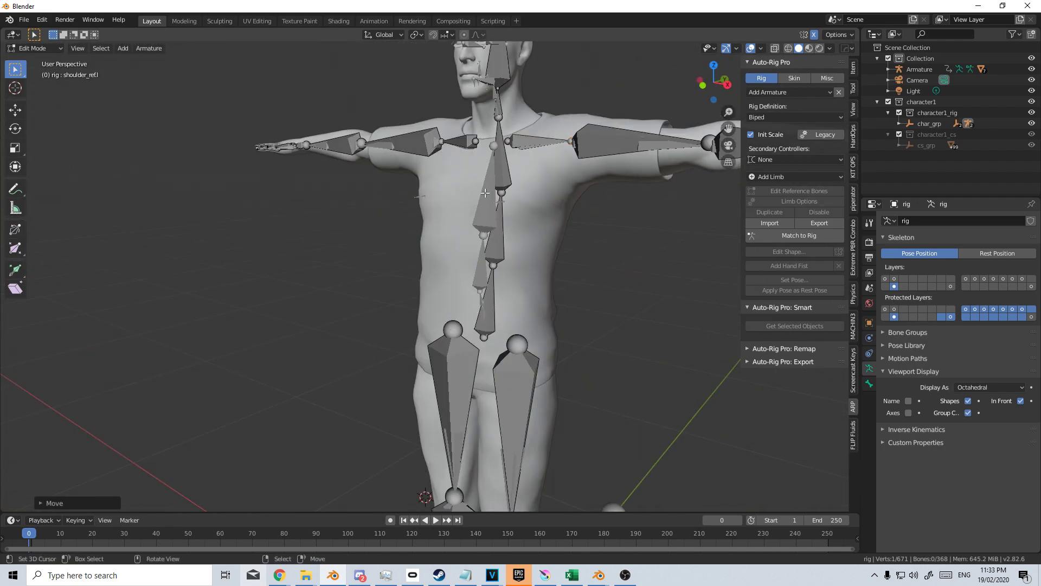
{"action": "scroll", "coordinate": [485, 192], "scroll_direction": "down", "scroll_amount": 4}
{"action": "key", "text": "KP_1"}
{"action": "key", "text": "Tab"}
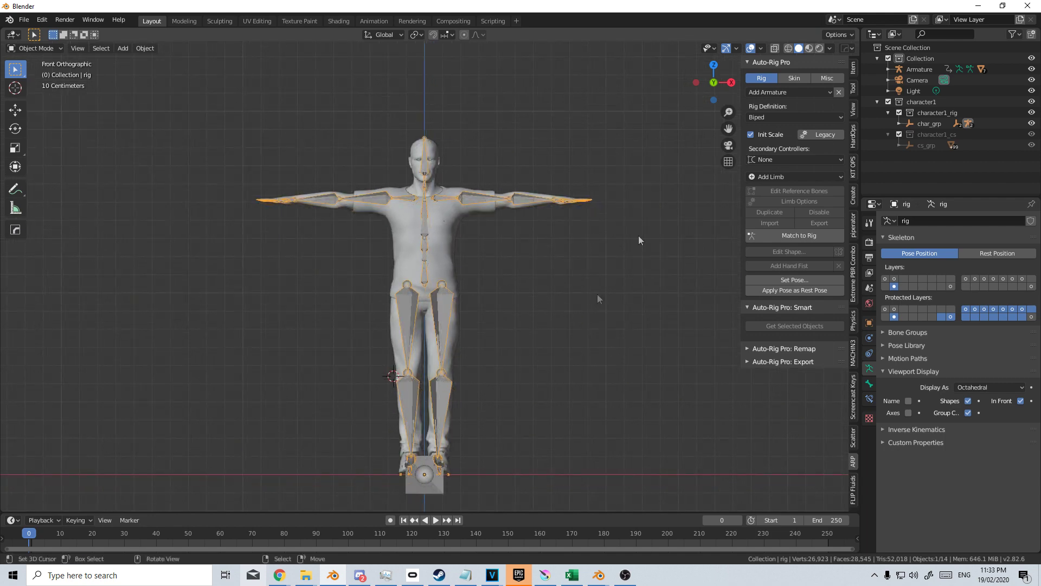
{"action": "left_click", "coordinate": [811, 237]}
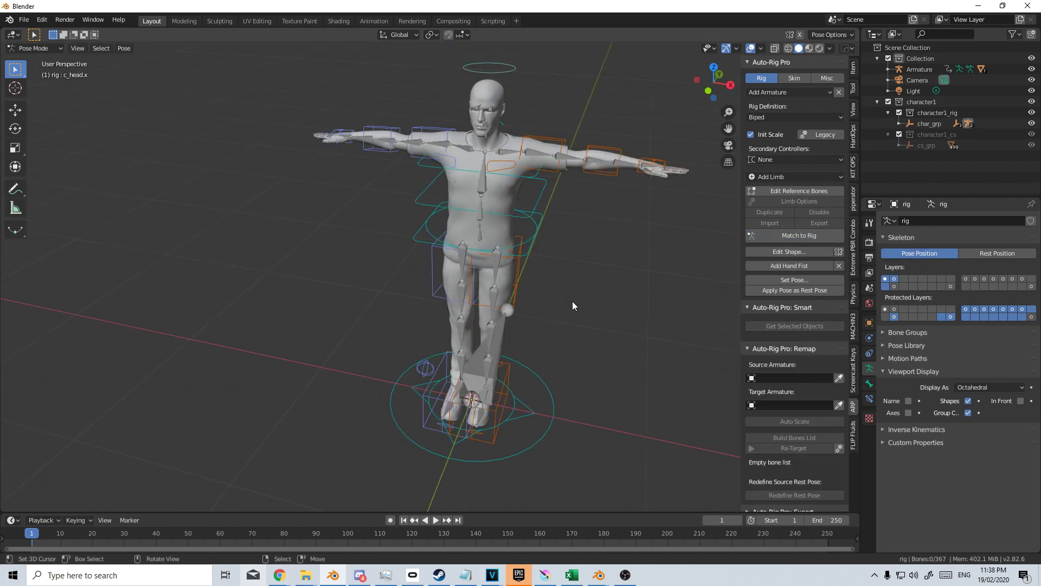
Try moving the left foot IK controller to check whether the character mesh follows, and cancel the move
{"action": "middle_click_drag", "start_coordinate": [574, 305], "coordinate": [565, 309]}
{"action": "middle_click_drag", "start_coordinate": [503, 320], "coordinate": [466, 390]}
{"action": "left_click", "coordinate": [434, 467]}
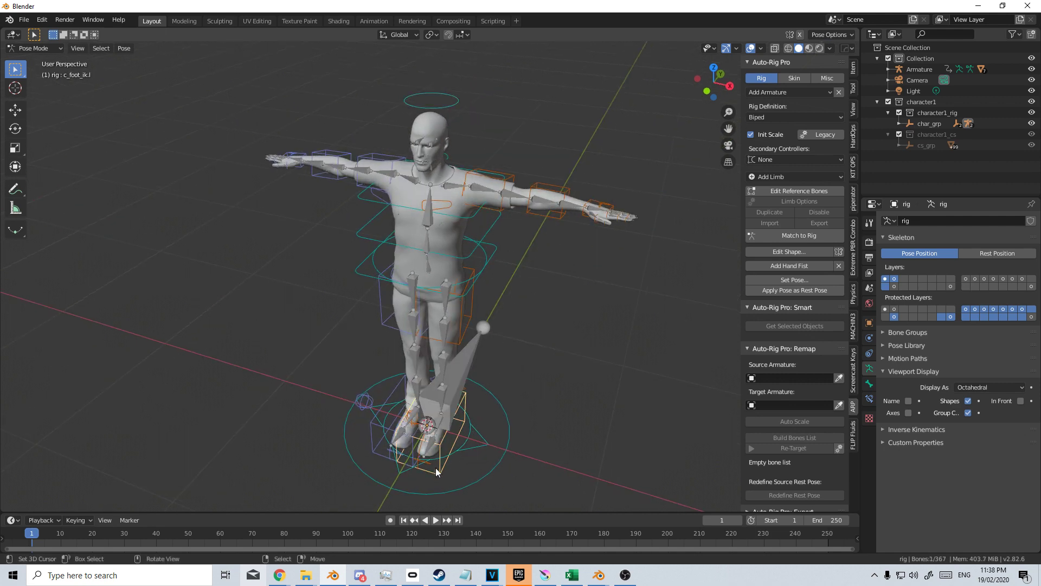
{"action": "key", "text": "g"}
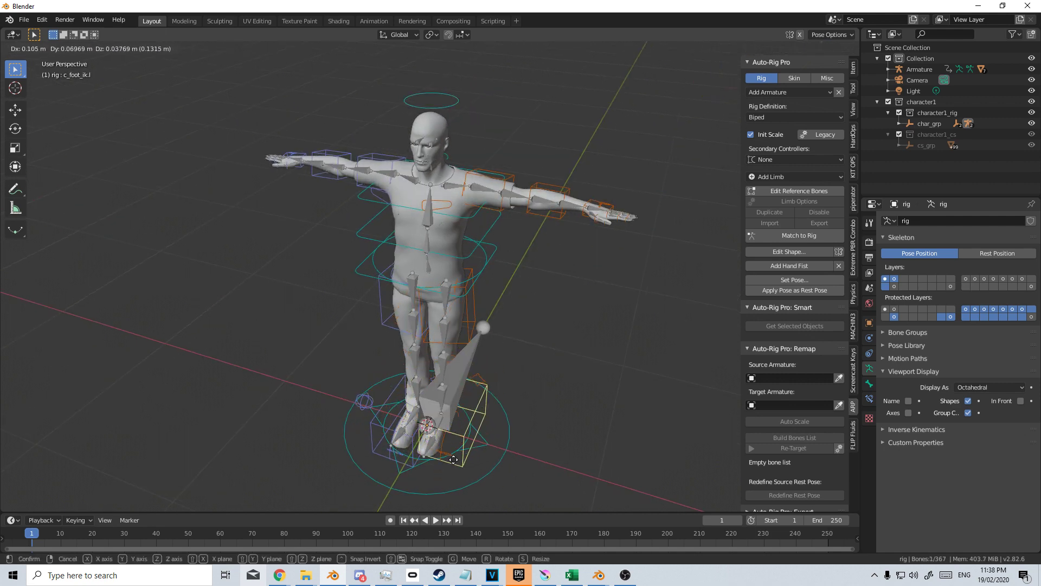
{"action": "key", "text": "Escape"}
Switch to Object Mode and delete the character's original armature
{"action": "middle_click_drag", "start_coordinate": [459, 424], "coordinate": [502, 400]}
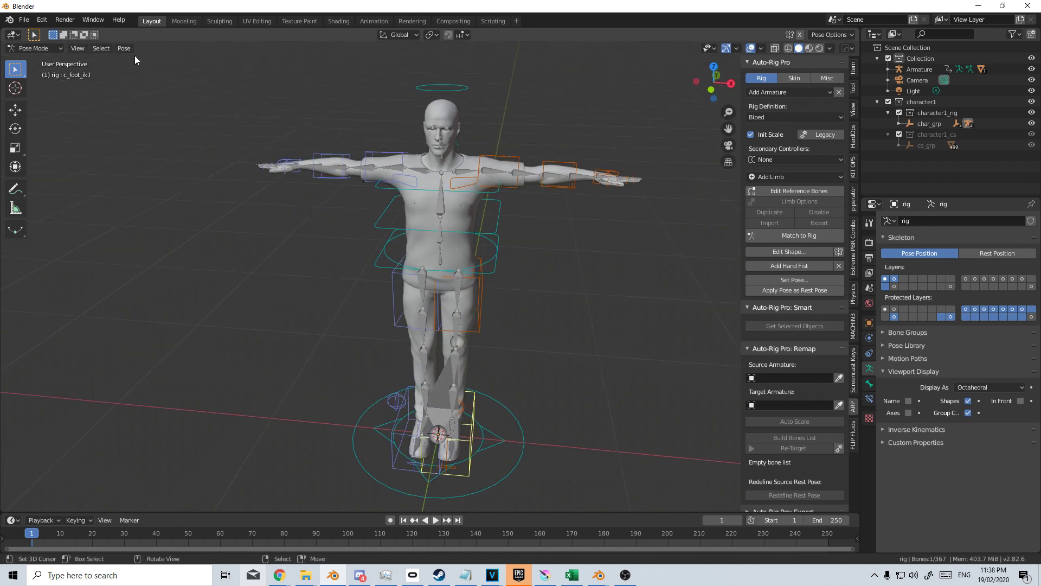
{"action": "left_click", "coordinate": [34, 48]}
{"action": "left_click", "coordinate": [29, 62]}
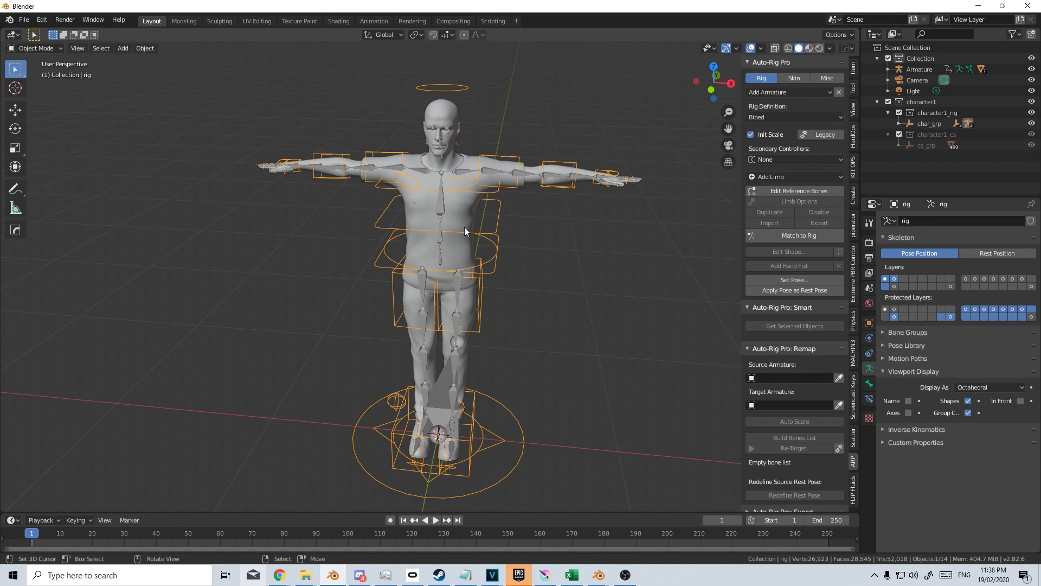
{"action": "middle_click_drag", "start_coordinate": [465, 226], "coordinate": [448, 370]}
{"action": "left_click", "coordinate": [499, 382]}
{"action": "key", "text": "Delete"}
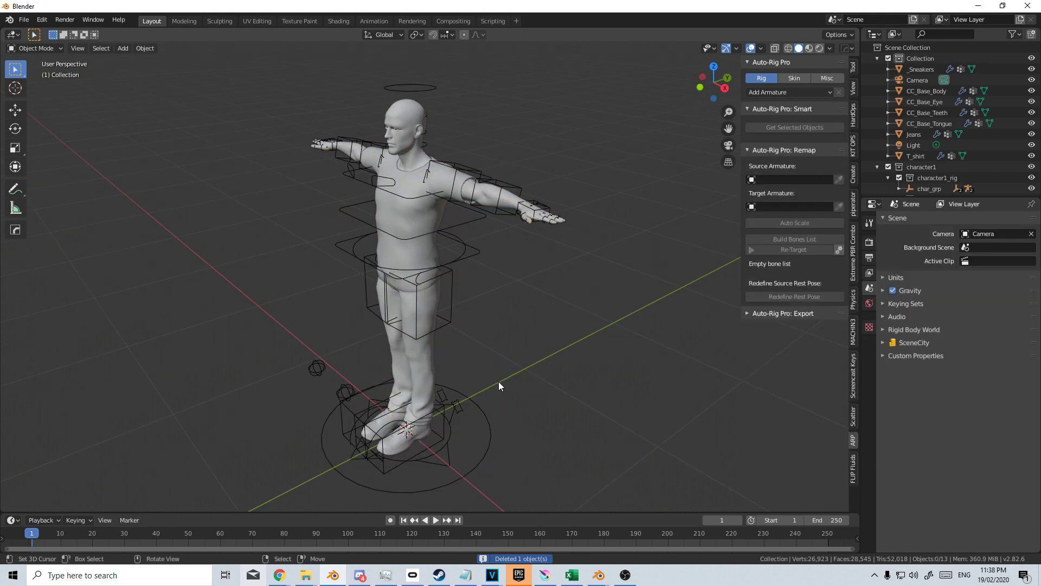
Select all body and clothing meshes together with the rig and bind them with Auto-Rig Pro's skinning
{"action": "middle_click_drag", "start_coordinate": [481, 418], "coordinate": [481, 378]}
{"action": "left_click_drag", "start_coordinate": [682, 64], "coordinate": [301, 482]}
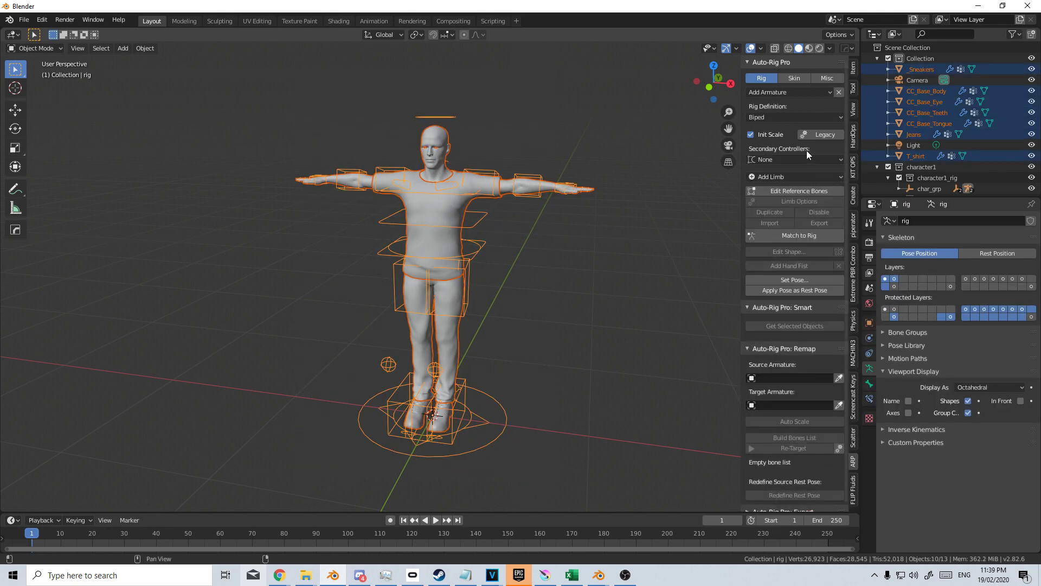
{"action": "left_click", "coordinate": [794, 79]}
{"action": "left_click", "coordinate": [783, 193]}
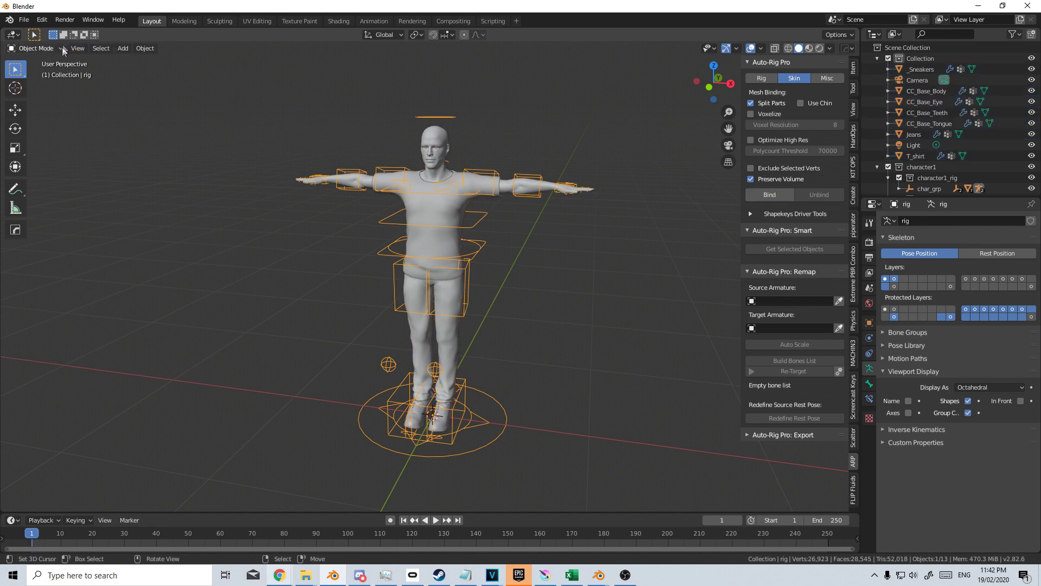
Enter Pose Mode and test the binding by moving the left foot IK controller, cancelling the move and checking from the front
{"action": "left_click", "coordinate": [36, 48]}
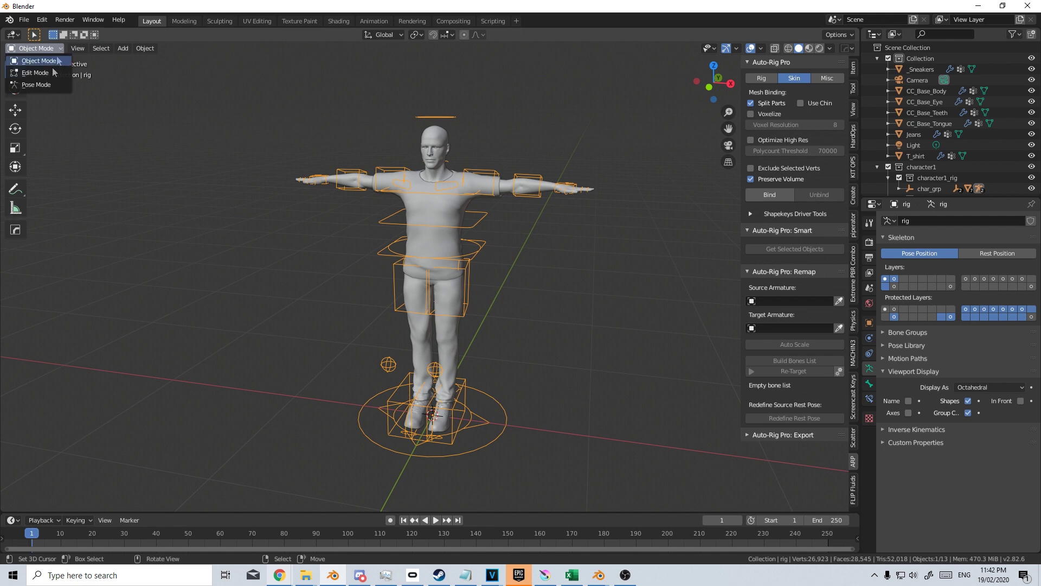
{"action": "left_click", "coordinate": [32, 87]}
{"action": "middle_click_drag", "start_coordinate": [485, 419], "coordinate": [485, 403]}
{"action": "key", "text": "g"}
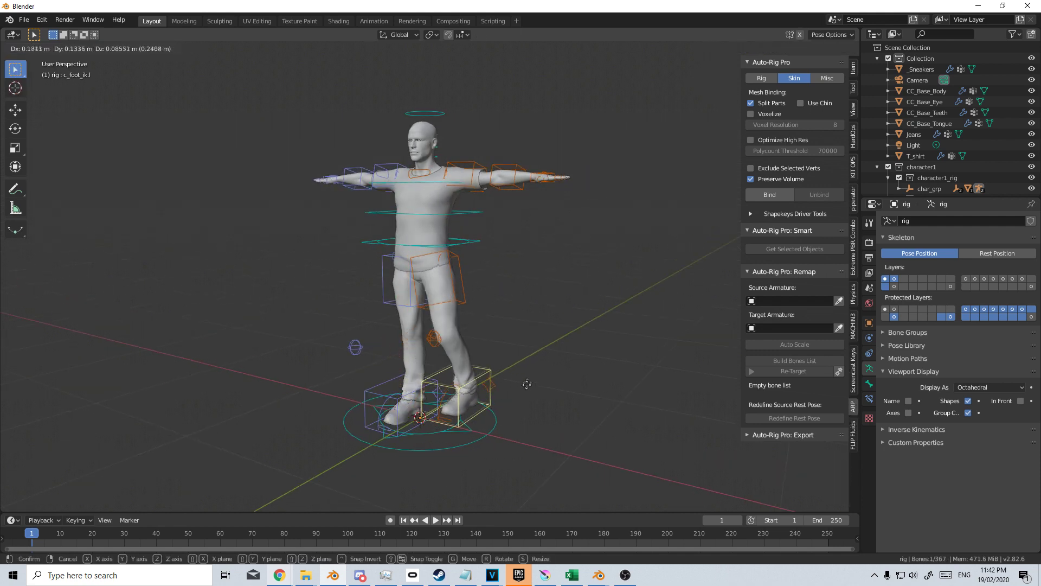
{"action": "right_click", "coordinate": [510, 389]}
{"action": "key", "text": "KP_1"}
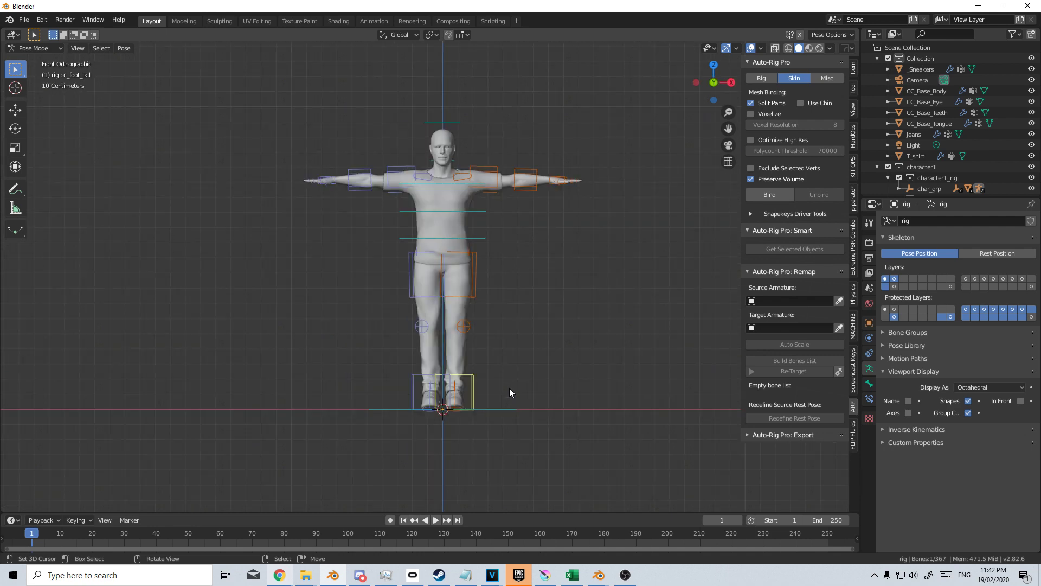
Raise the left foot IK controller to lift the leg, checking the knee bend from the side and front
{"action": "key", "text": "g"}
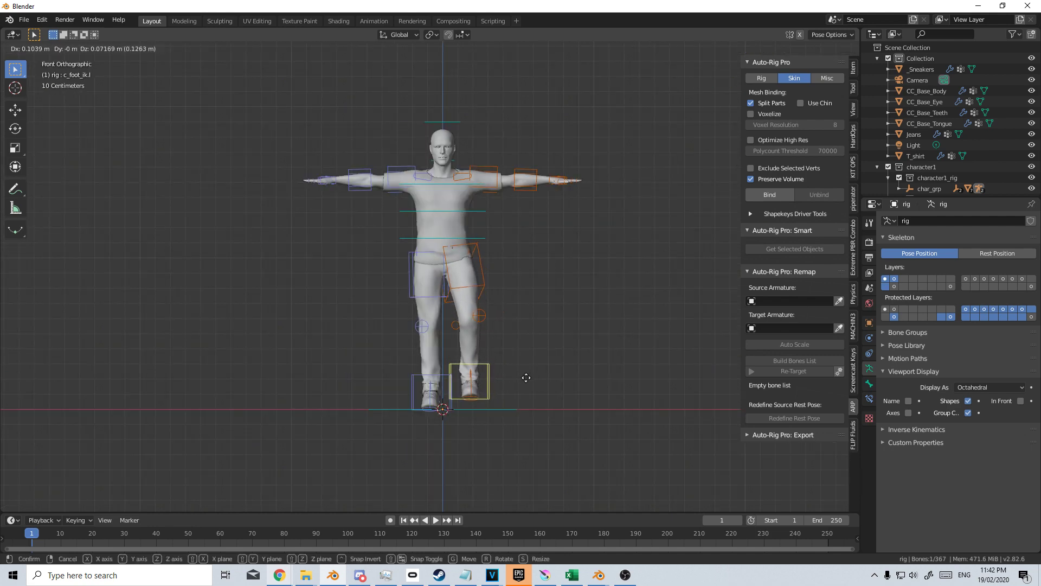
{"action": "left_click", "coordinate": [526, 365]}
{"action": "middle_click_drag", "start_coordinate": [526, 365], "coordinate": [482, 356]}
{"action": "key", "text": "KP_3"}
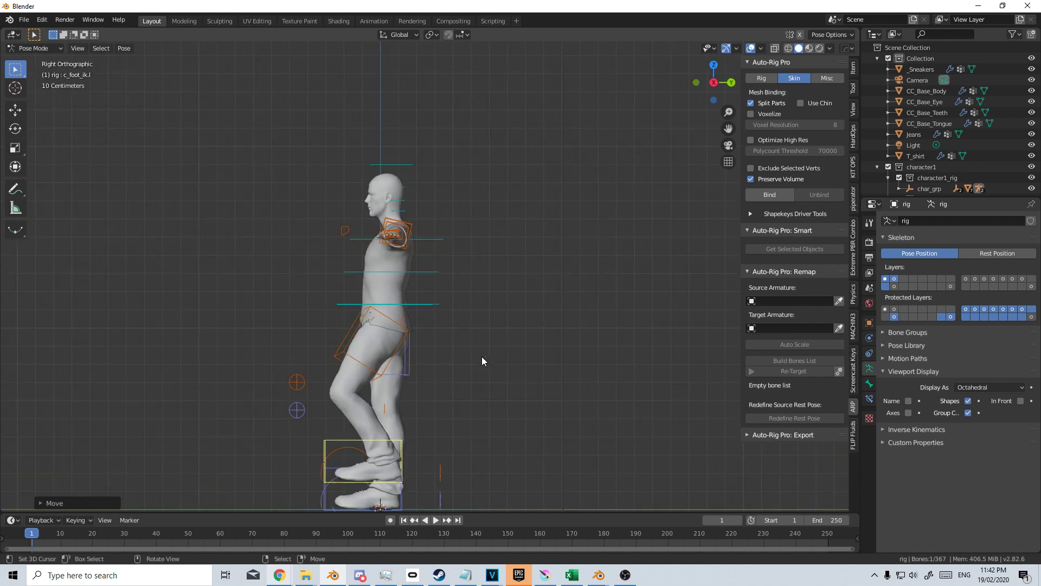
{"action": "key", "text": "KP_1"}
{"action": "key", "text": "g"}
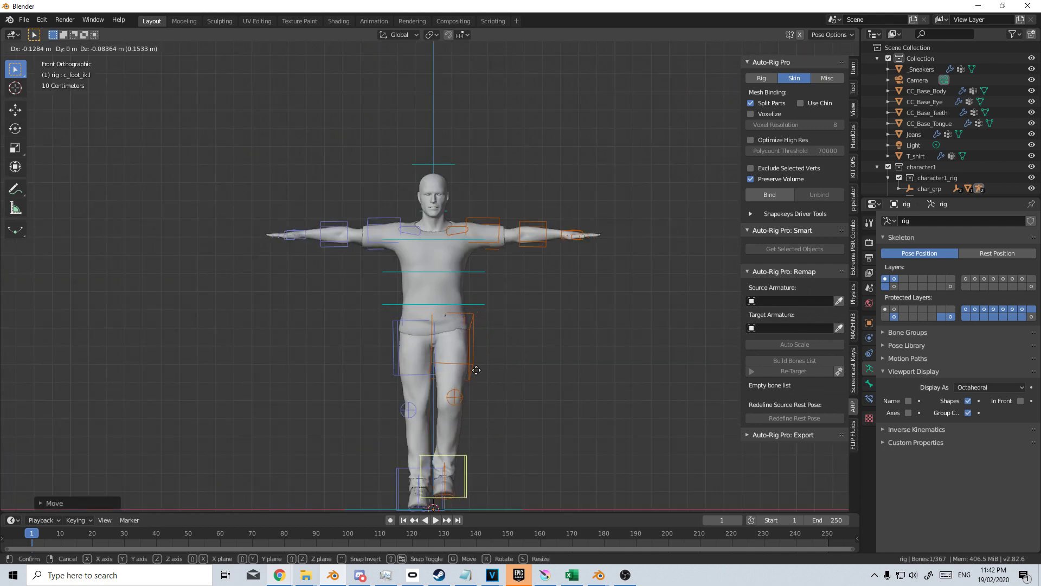
{"action": "left_click", "coordinate": [471, 318]}
Rotate the left upper arm FK controller downward in the front view to lower the arm toward the body
{"action": "scroll", "coordinate": [396, 365], "scroll_direction": "up", "scroll_amount": 5}
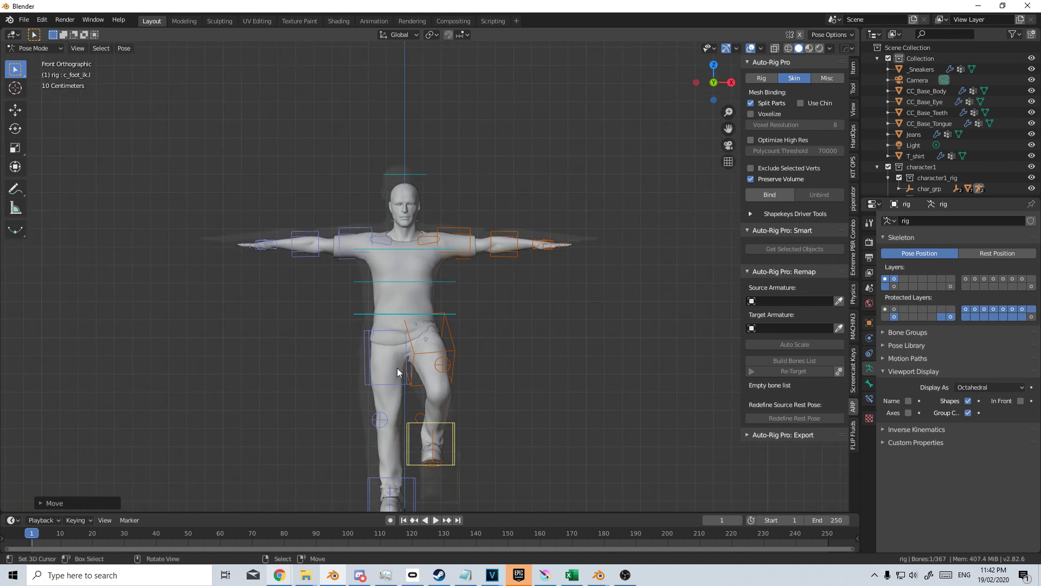
{"action": "left_click", "coordinate": [481, 211]}
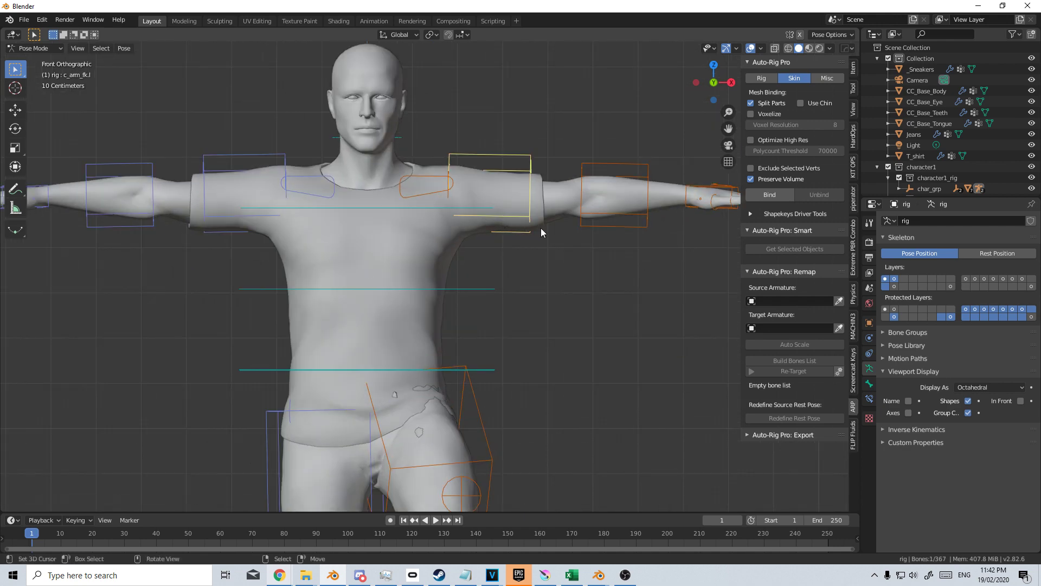
{"action": "key", "text": "r"}
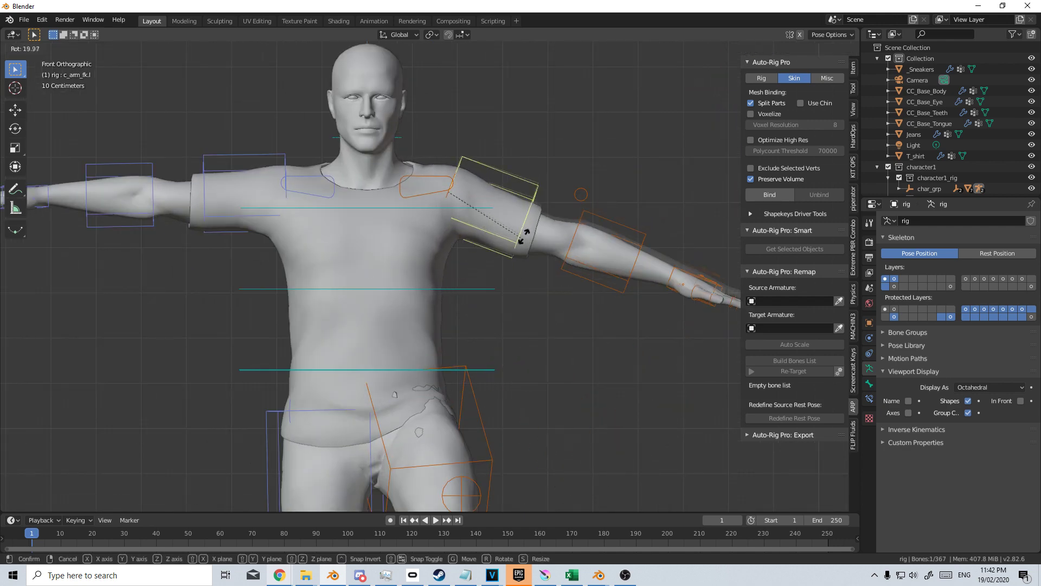
{"action": "left_click", "coordinate": [490, 301]}
Rotate the left forearm FK controller to bend the elbow forward, and inspect the arm deformation from the character's side
{"action": "left_click", "coordinate": [550, 314]}
{"action": "middle_click_drag", "start_coordinate": [550, 314], "coordinate": [328, 402]}
{"action": "key", "text": "r"}
{"action": "left_click", "coordinate": [365, 411]}
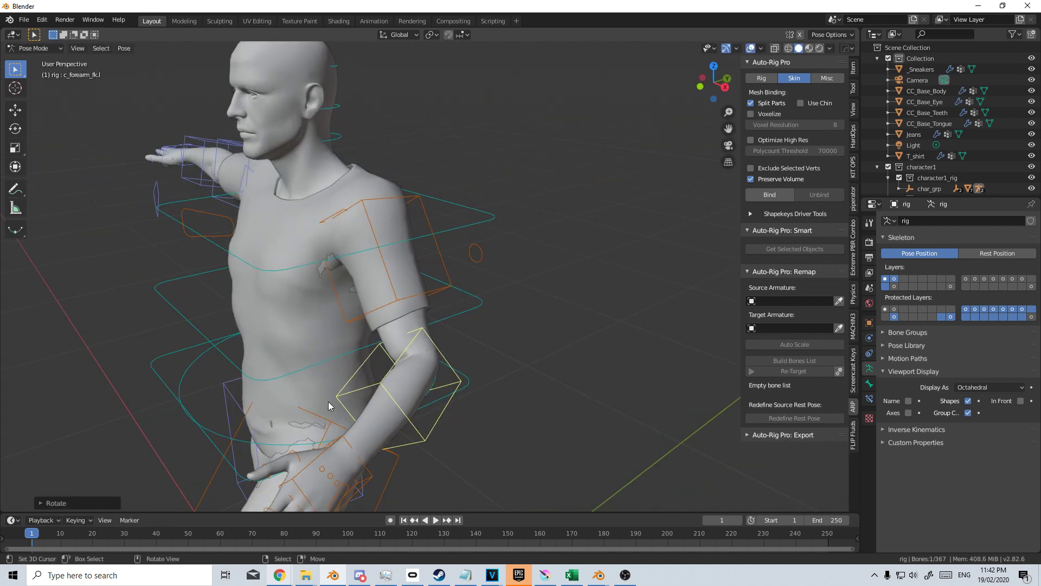
{"action": "middle_click_drag", "start_coordinate": [329, 405], "coordinate": [332, 298]}
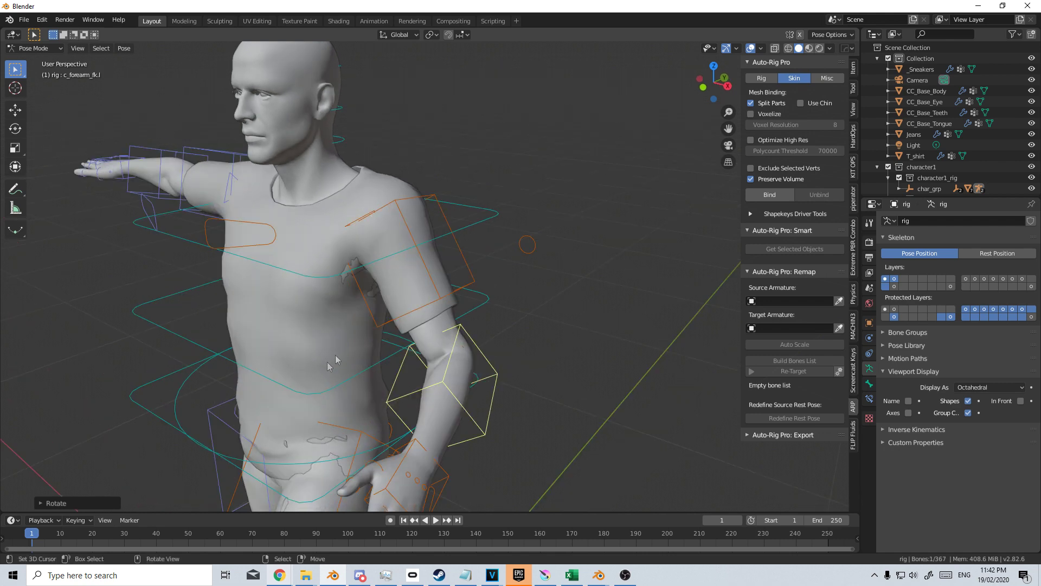
{"action": "left_click", "coordinate": [449, 165]}
{"action": "middle_click_drag", "start_coordinate": [449, 166], "coordinate": [451, 175]}
{"action": "key", "text": "r"}
{"action": "key", "text": "x"}
{"action": "right_click", "coordinate": [464, 165]}
Test the neck deformation by tilting the head controller about the global X axis, and cancel the rotation
{"action": "scroll", "coordinate": [464, 165], "scroll_direction": "down", "scroll_amount": 3}
{"action": "left_click", "coordinate": [380, 96]}
{"action": "key", "text": "r"}
{"action": "key", "text": "x"}
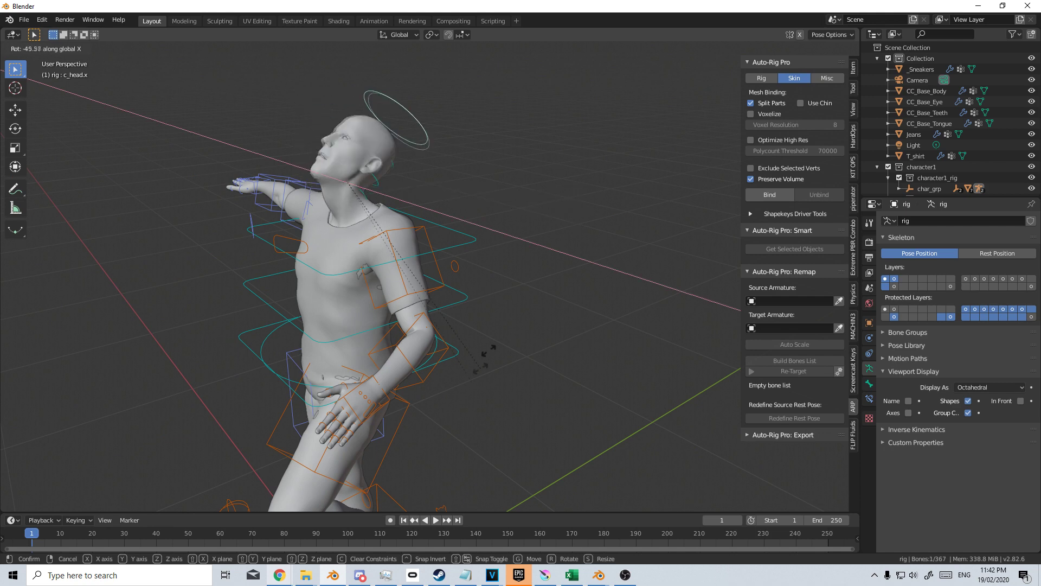
{"action": "left_click", "coordinate": [550, 227]}
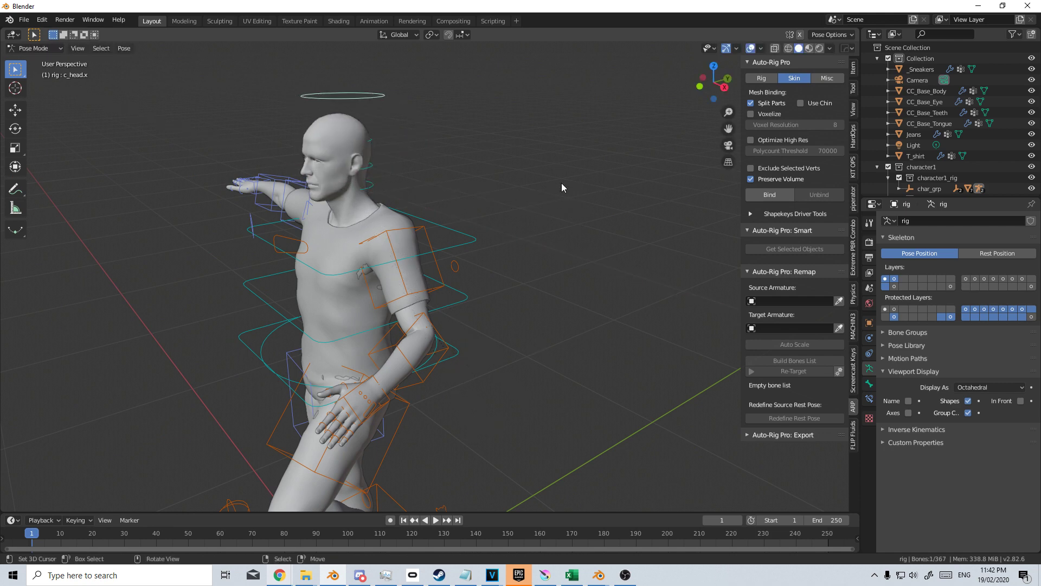